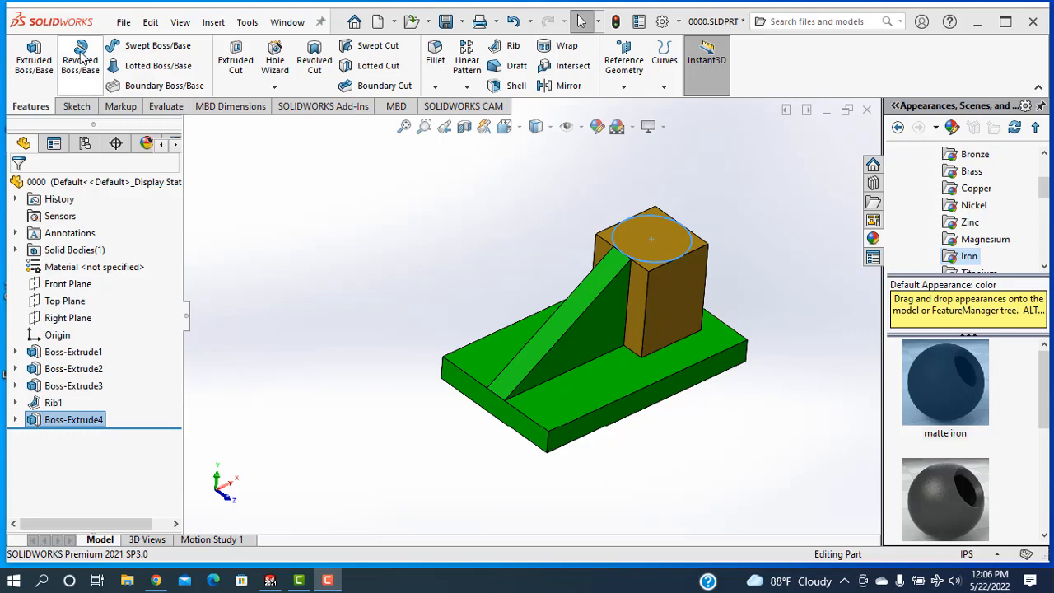
- Create a new part document
click(123, 23)
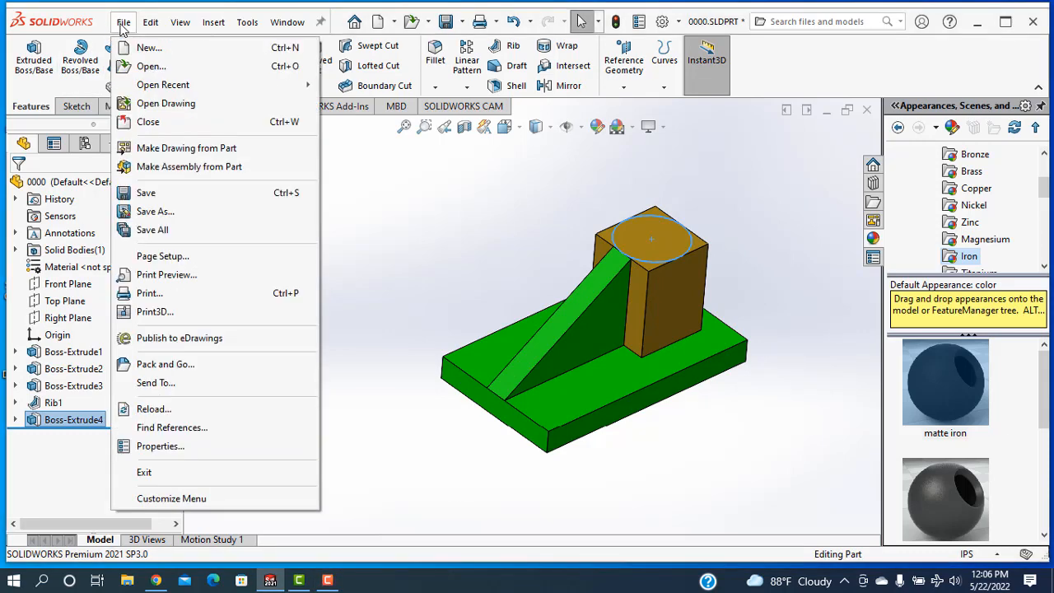
click(136, 48)
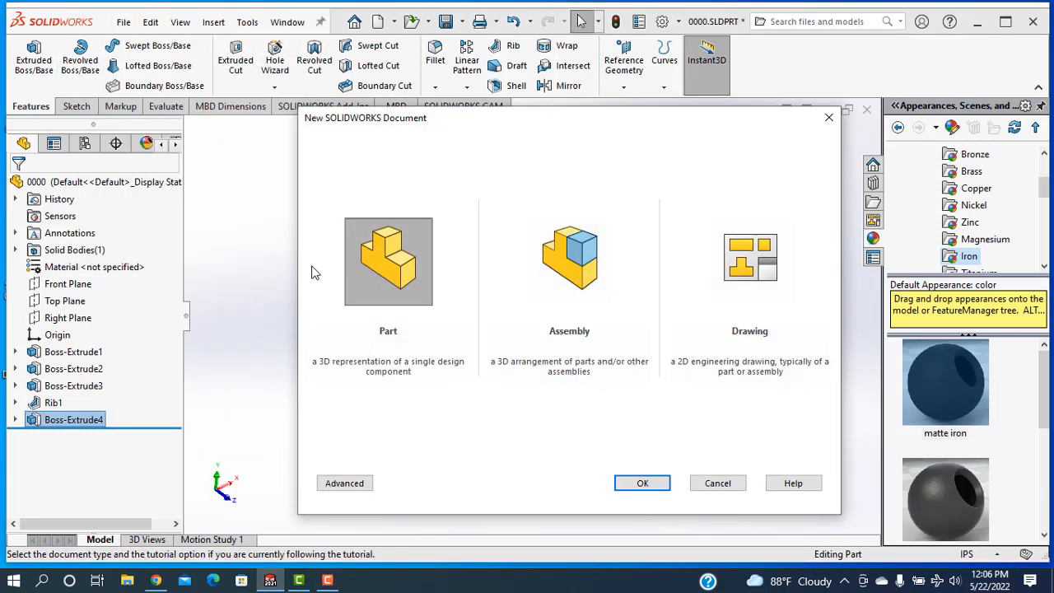
click(635, 483)
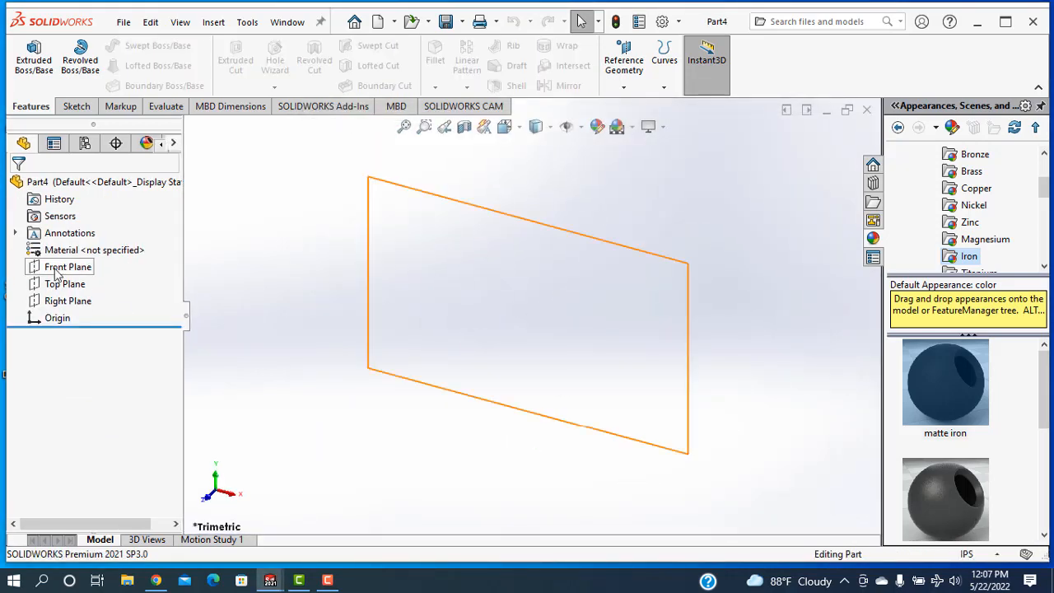
- Start an extruded boss on the Front Plane and sketch a center rectangle about 1.08 in high, centred on the origin
click(61, 268)
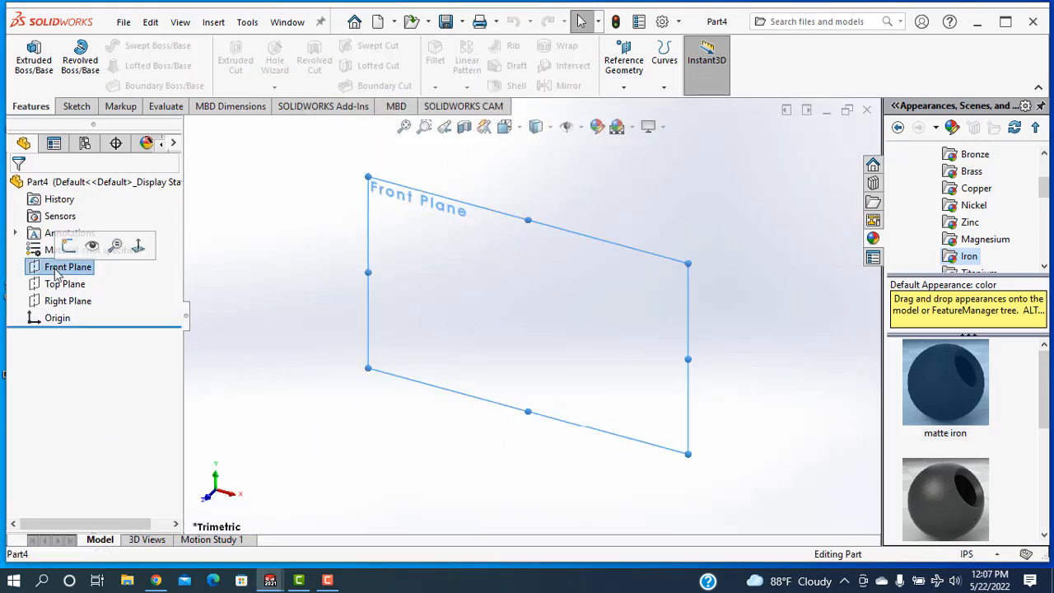
click(33, 62)
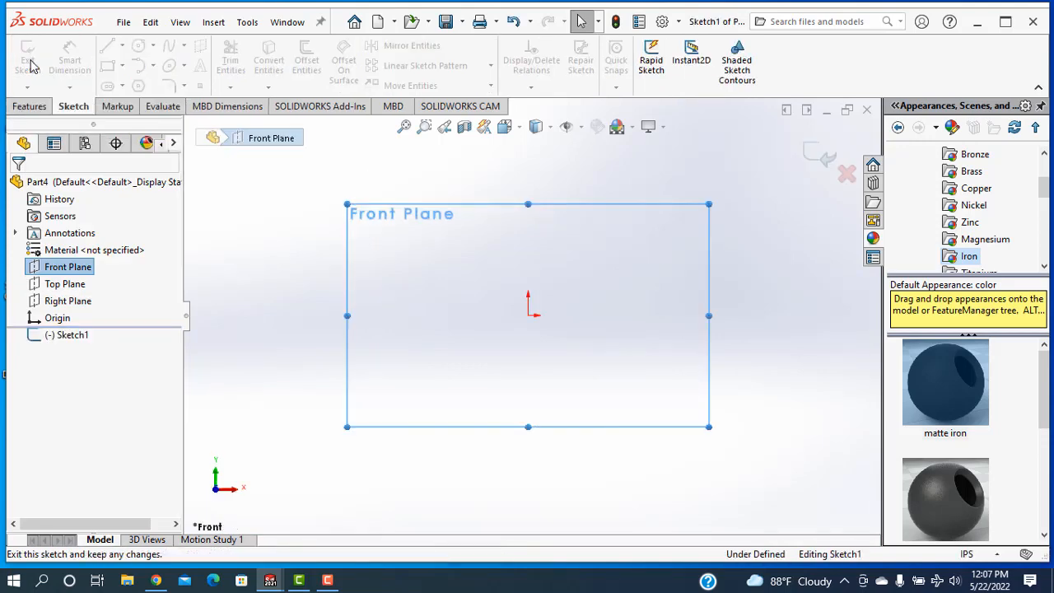
click(122, 65)
click(152, 66)
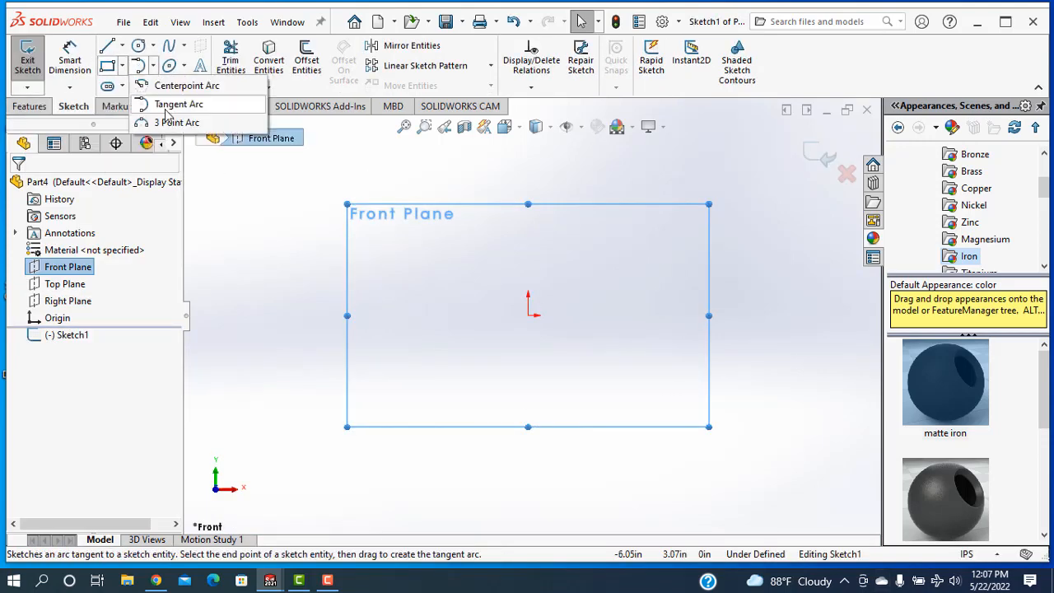
click(122, 66)
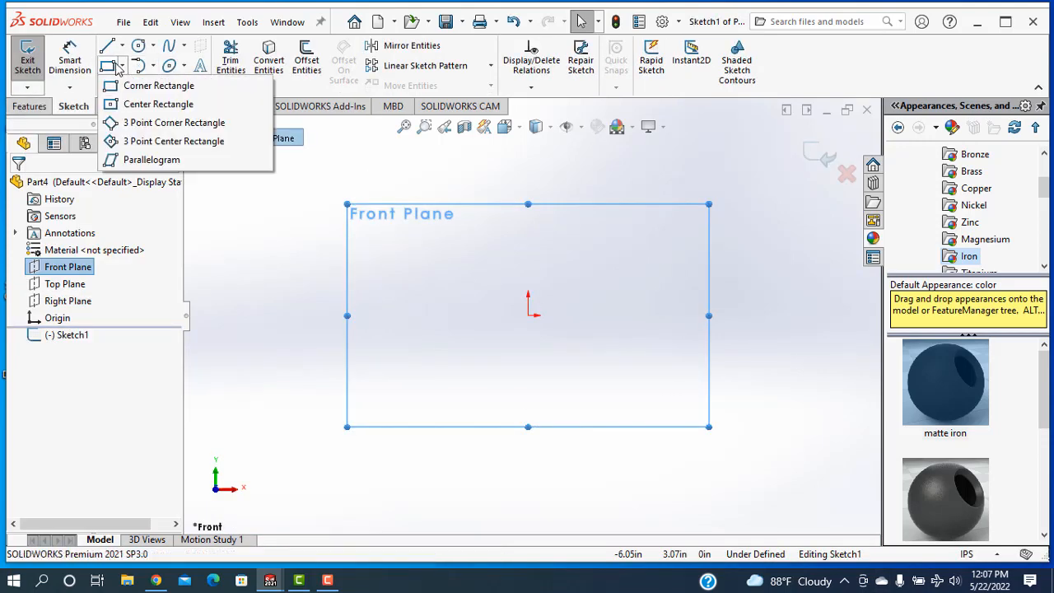
click(131, 105)
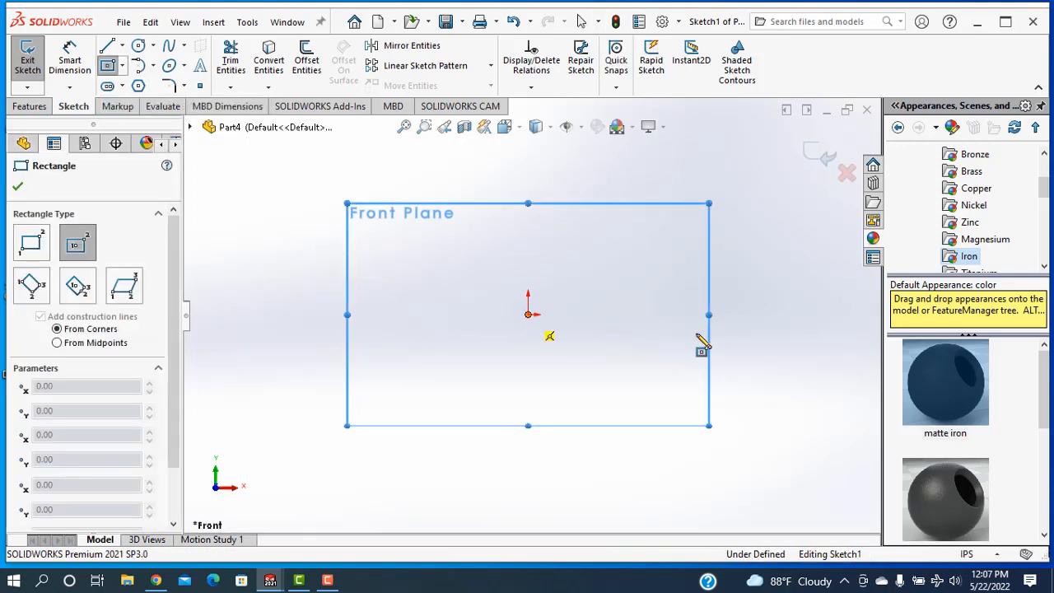
click(528, 314)
click(748, 344)
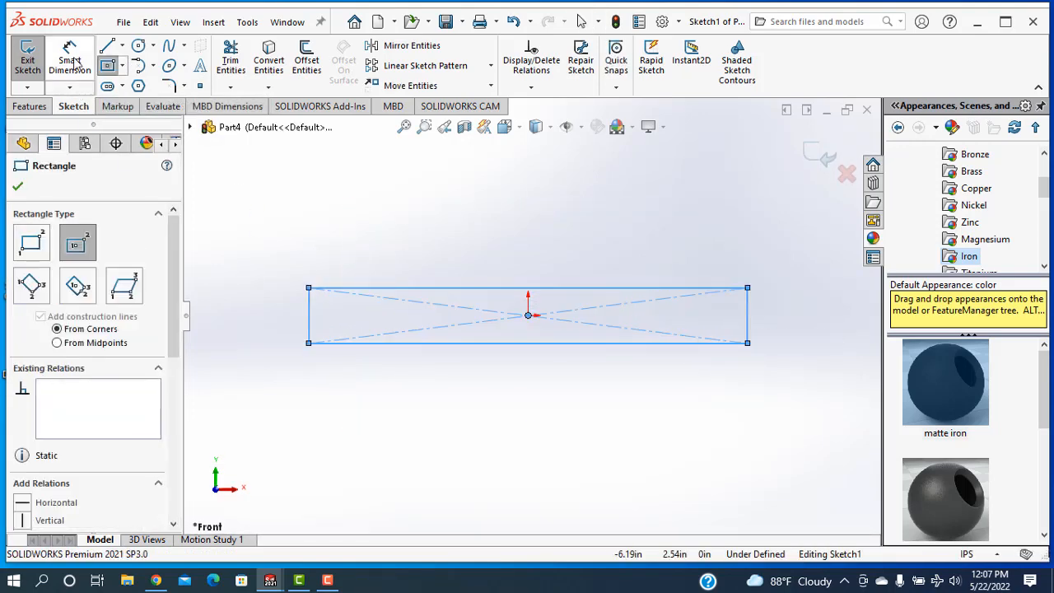
- Dimension the rectangle to 10 in high and 100 in wide
click(72, 62)
click(308, 329)
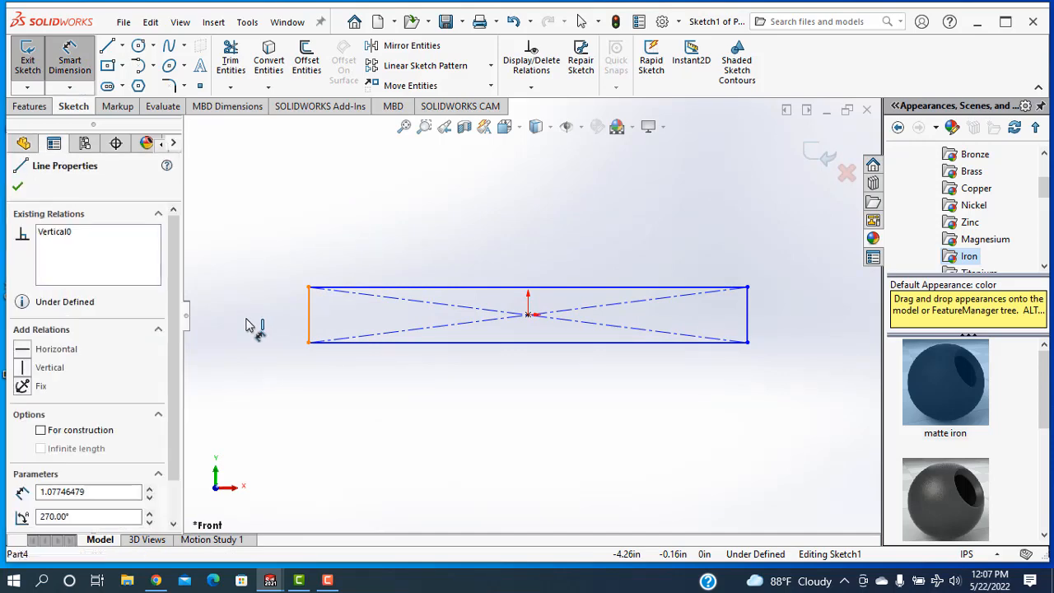
click(247, 324)
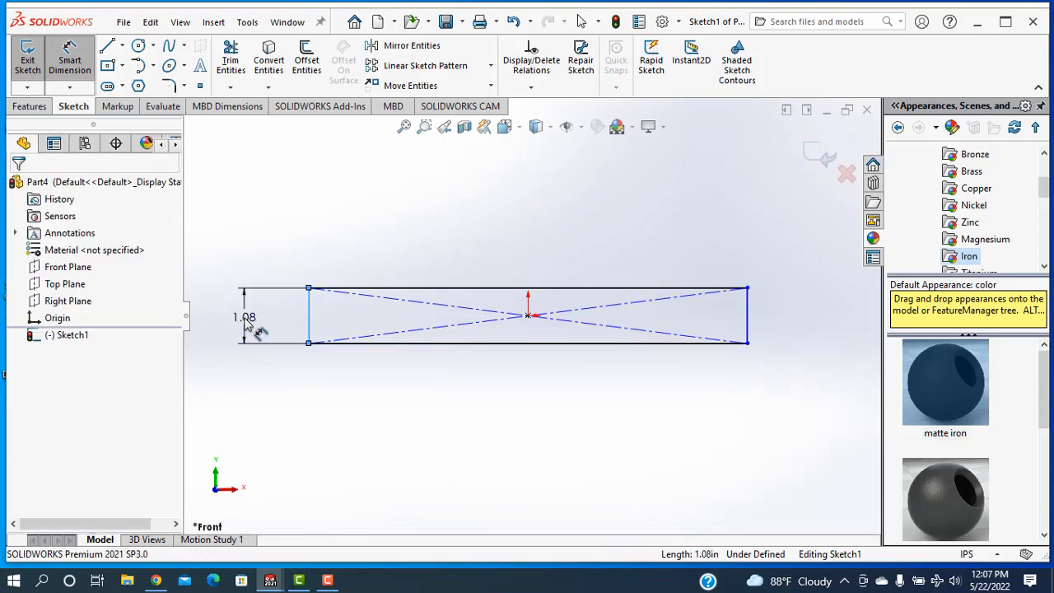
text(10)
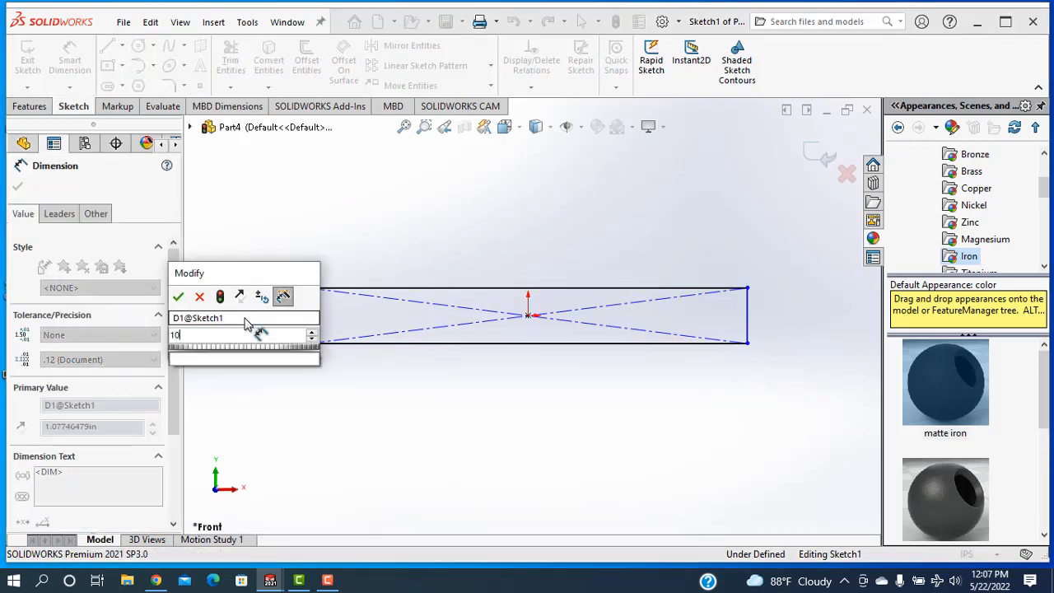
key(Return)
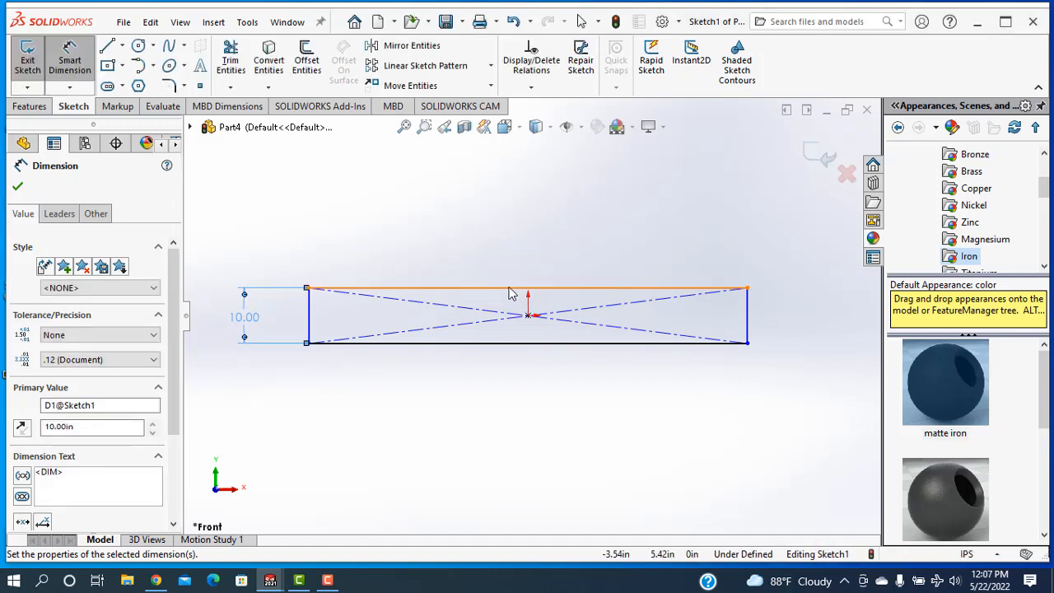
click(510, 290)
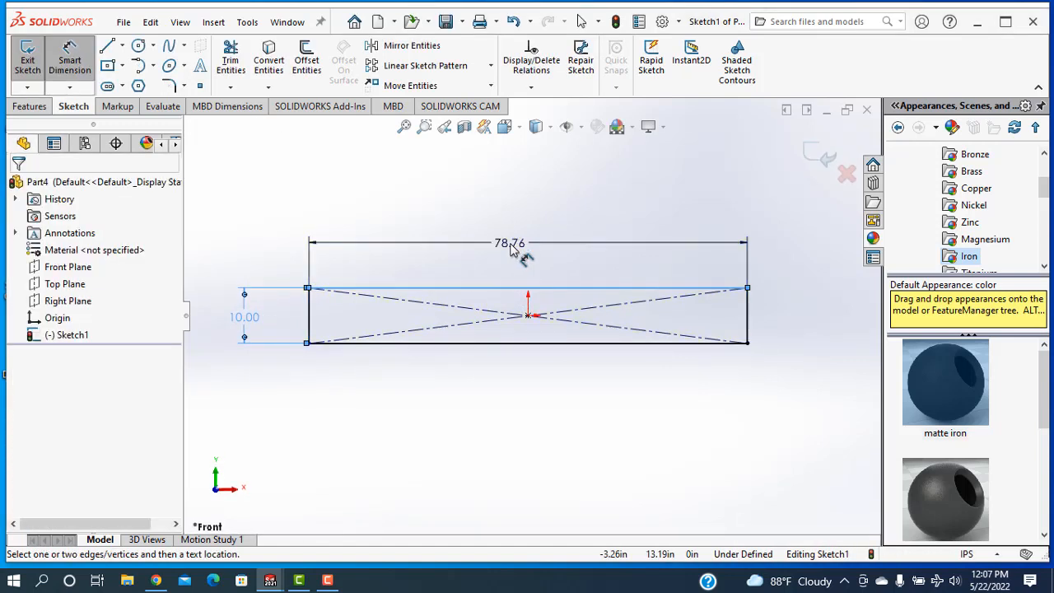
click(511, 250)
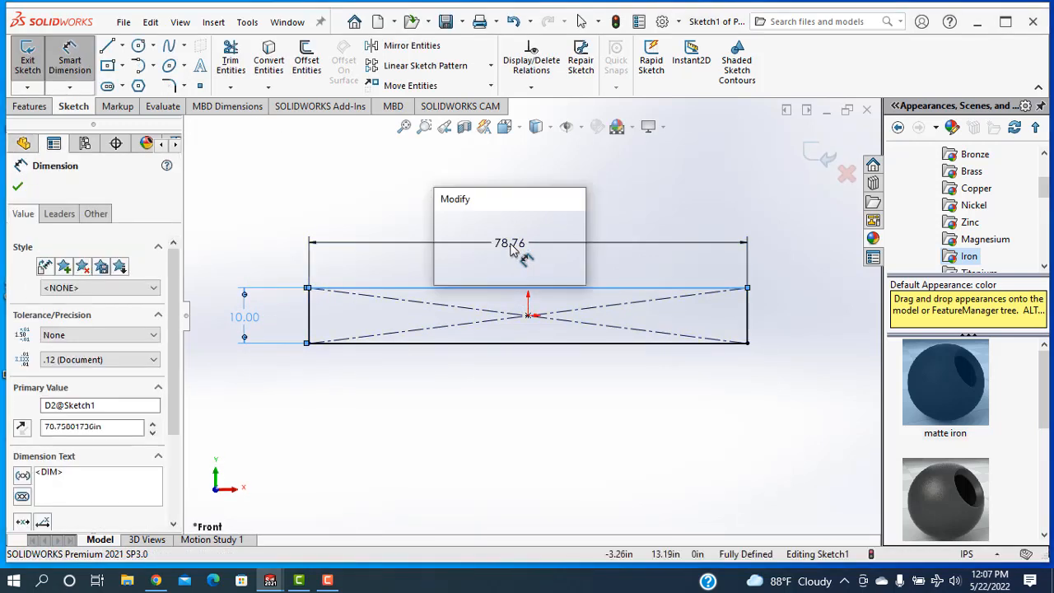
text(100.0)
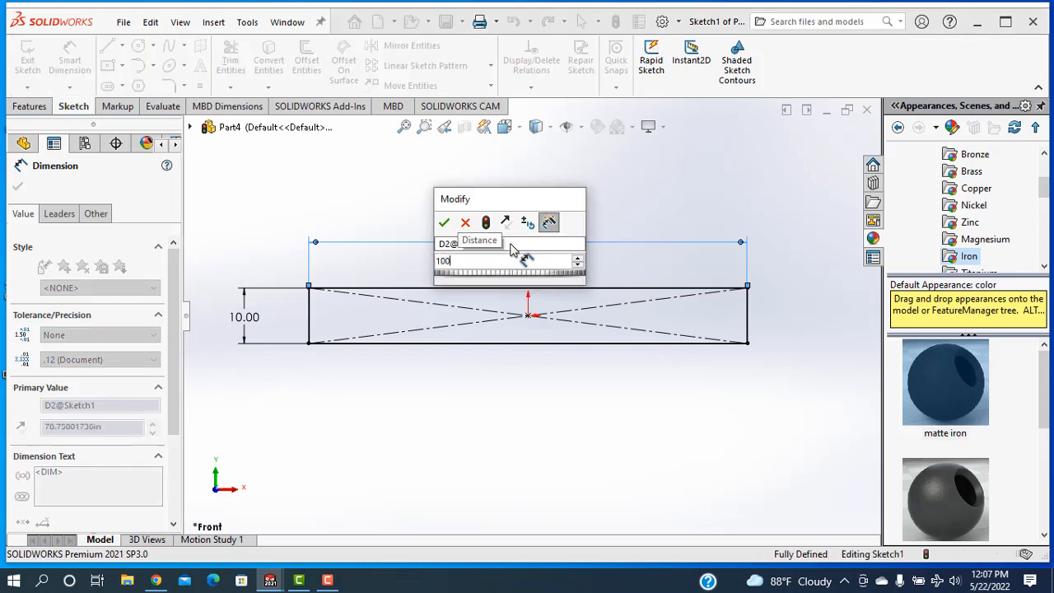
key(Return)
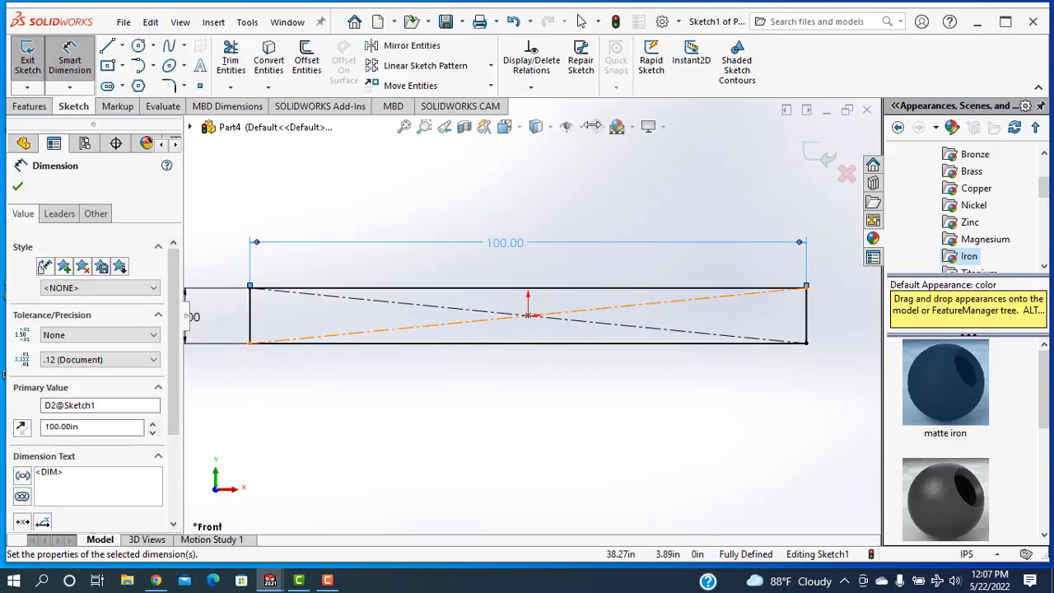
- Finish the sketch and extrude the rectangle 60 in with the Mid Plane end condition
click(818, 161)
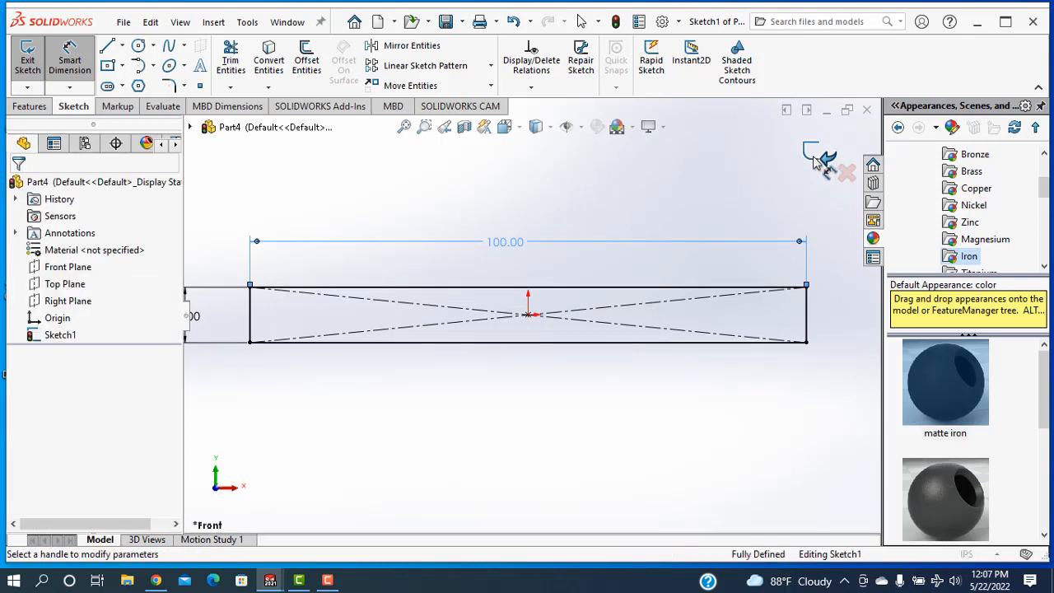
click(814, 157)
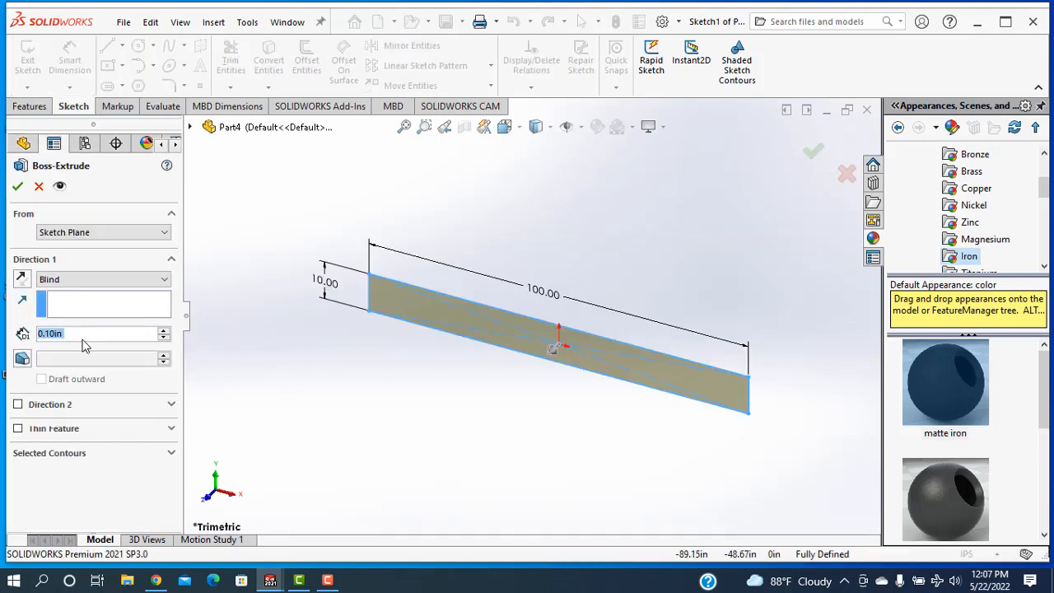
text(60)
key(Return)
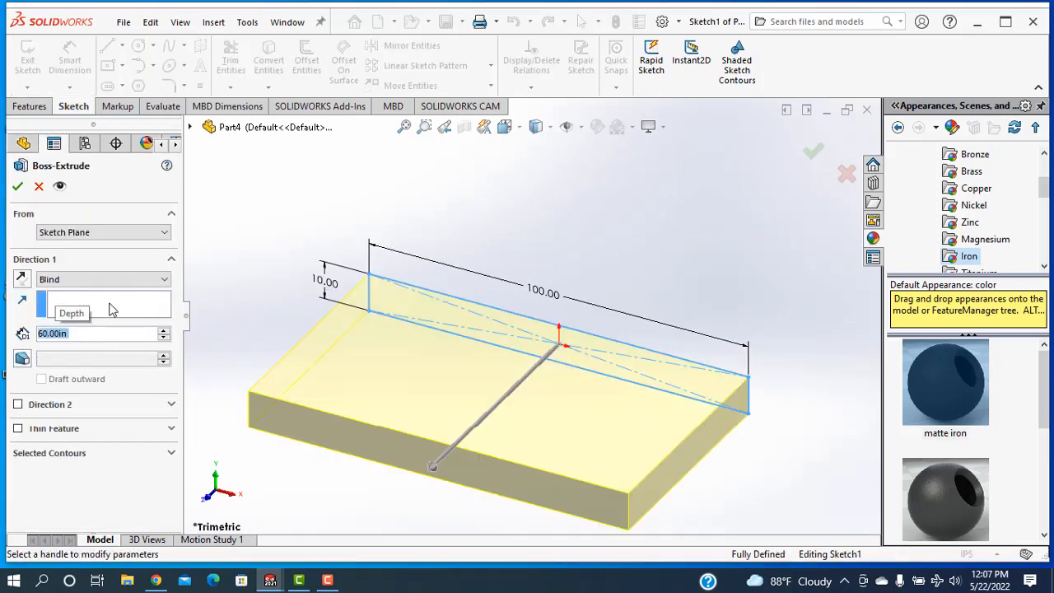
click(57, 284)
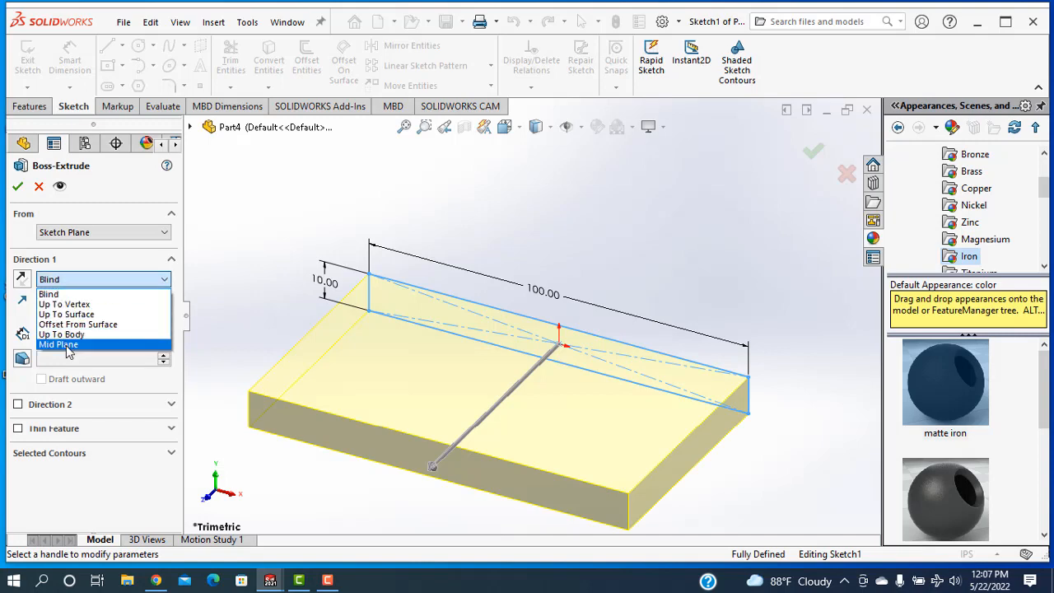
click(69, 349)
click(17, 186)
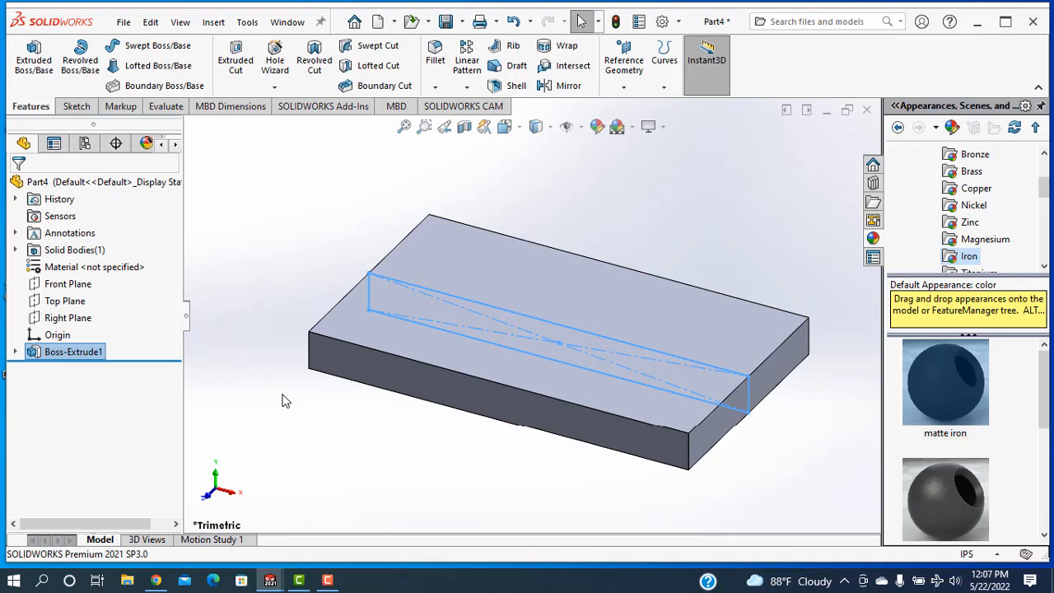
- Start an extruded boss on the plate's top face and sketch a corner rectangle about 27 by 27 in near its right end
click(519, 280)
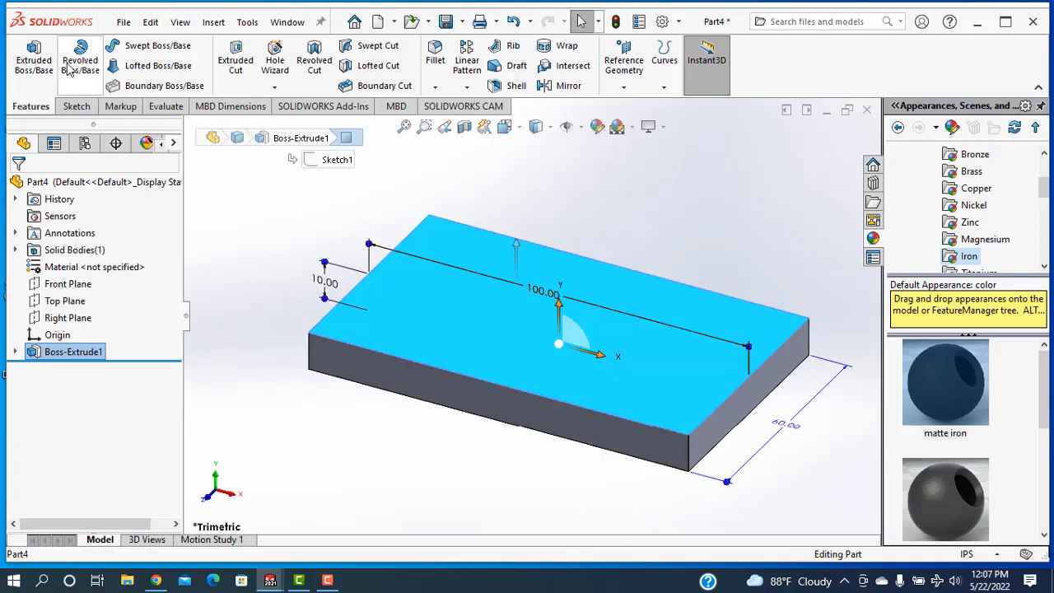
click(36, 76)
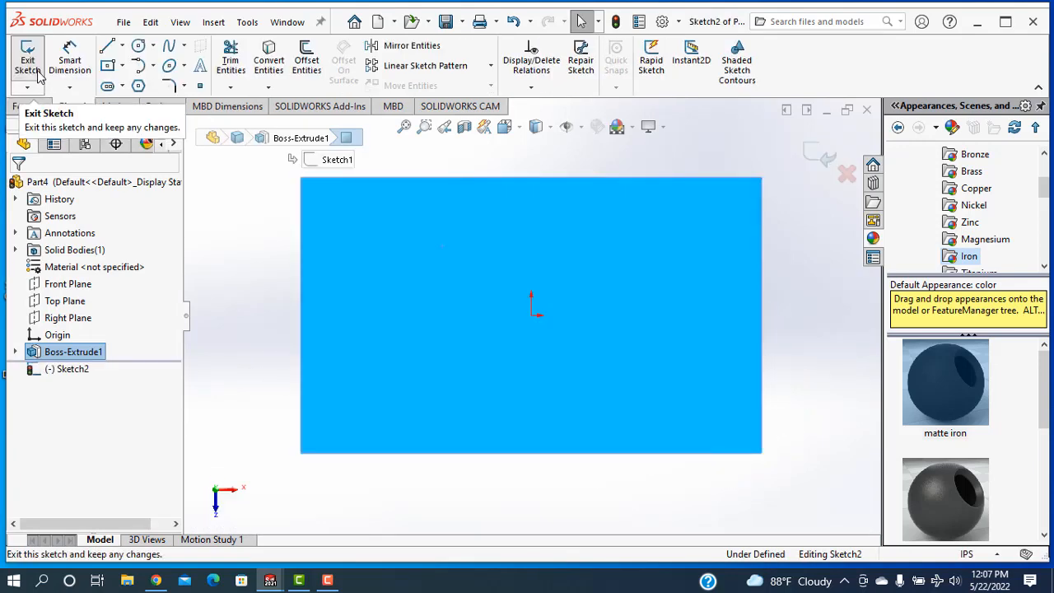
click(123, 69)
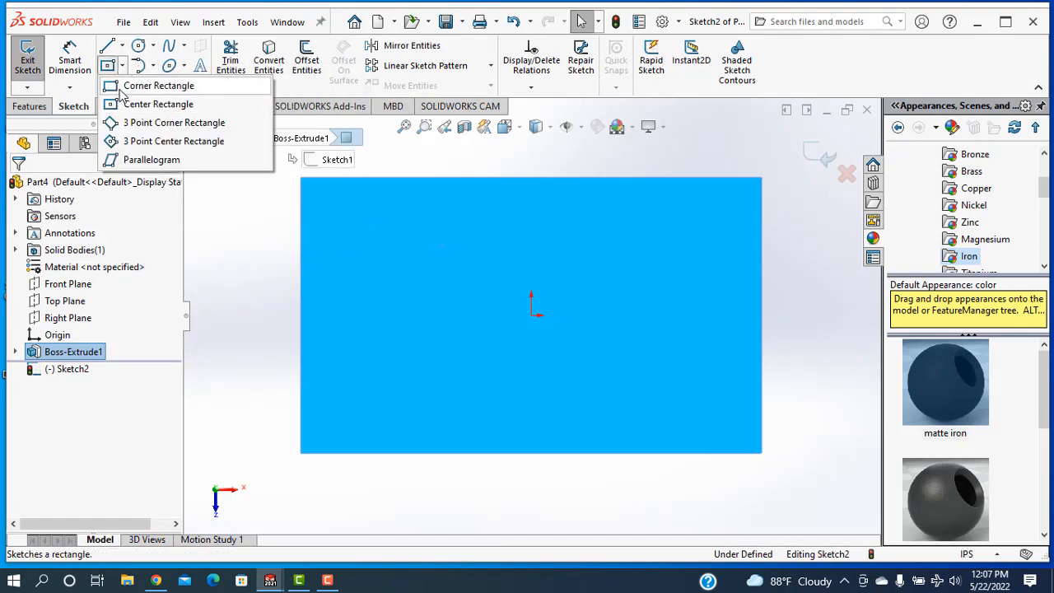
click(148, 85)
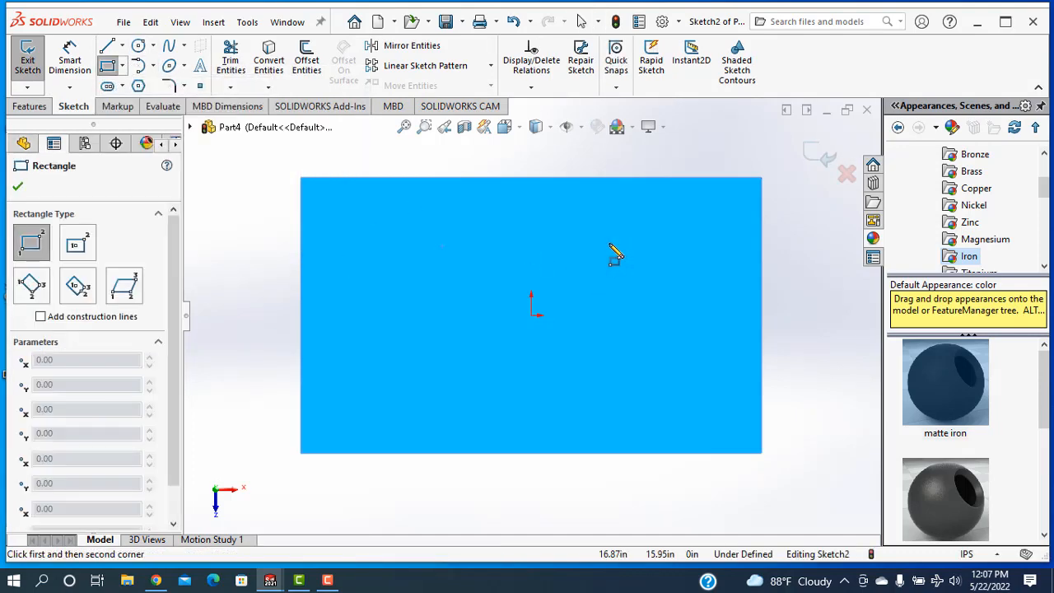
click(609, 242)
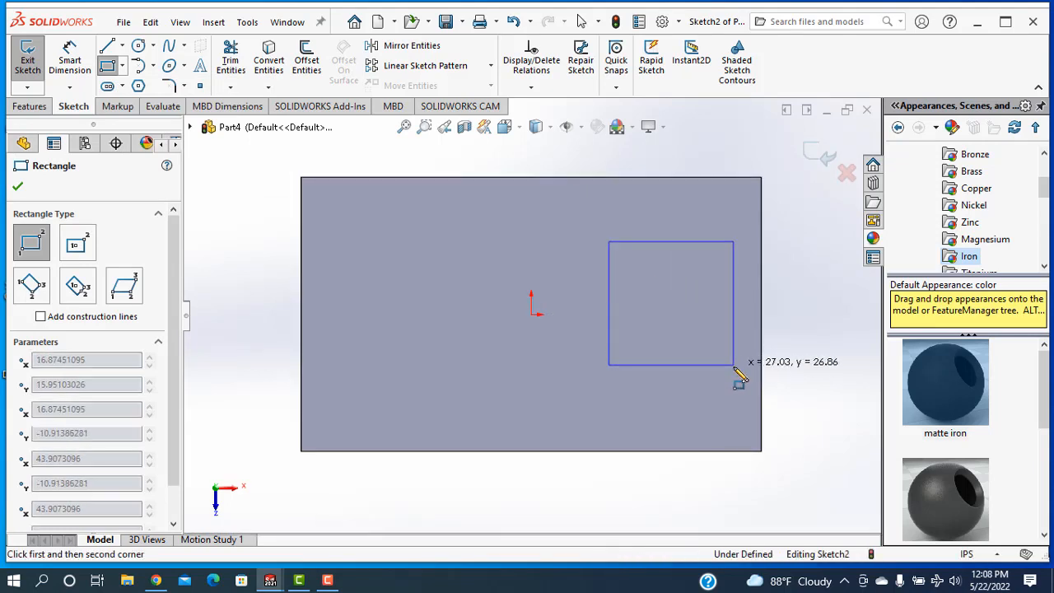
click(733, 365)
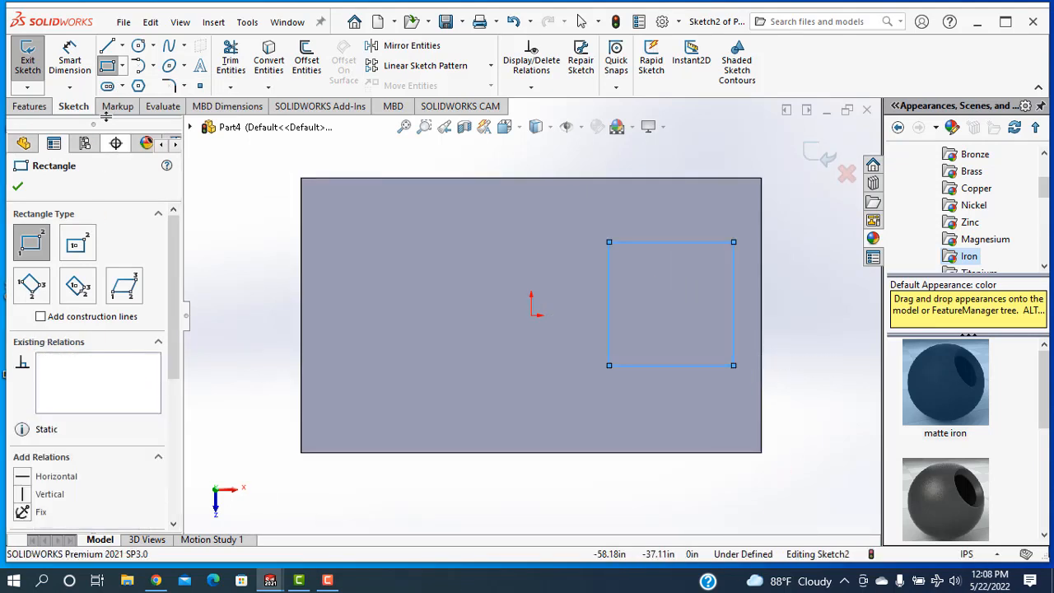
- Dimension the distance from the plate's back edge to the rectangle's back side as 15 in
click(72, 66)
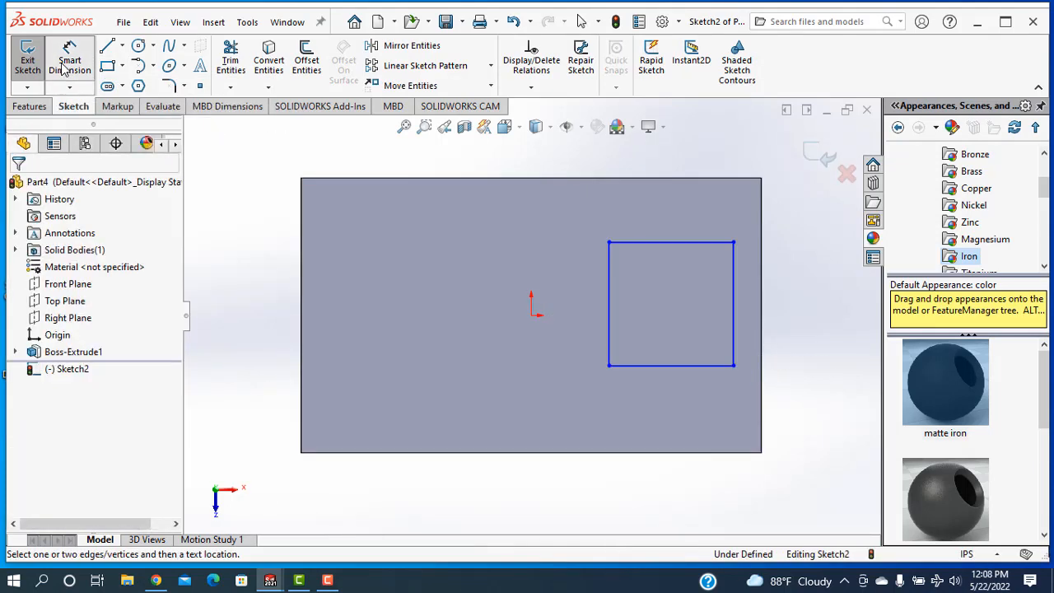
click(675, 179)
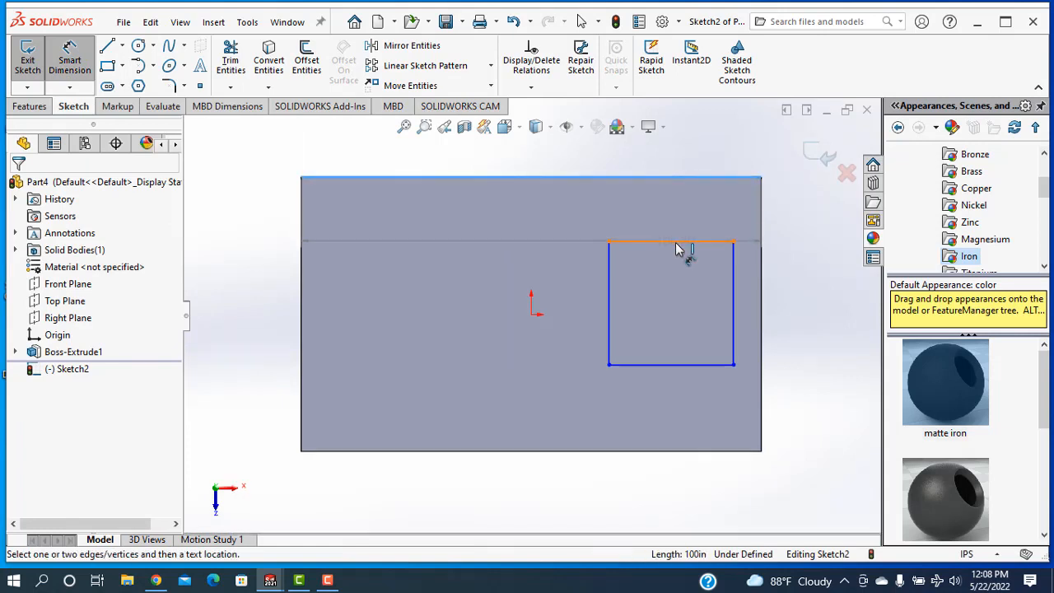
click(676, 242)
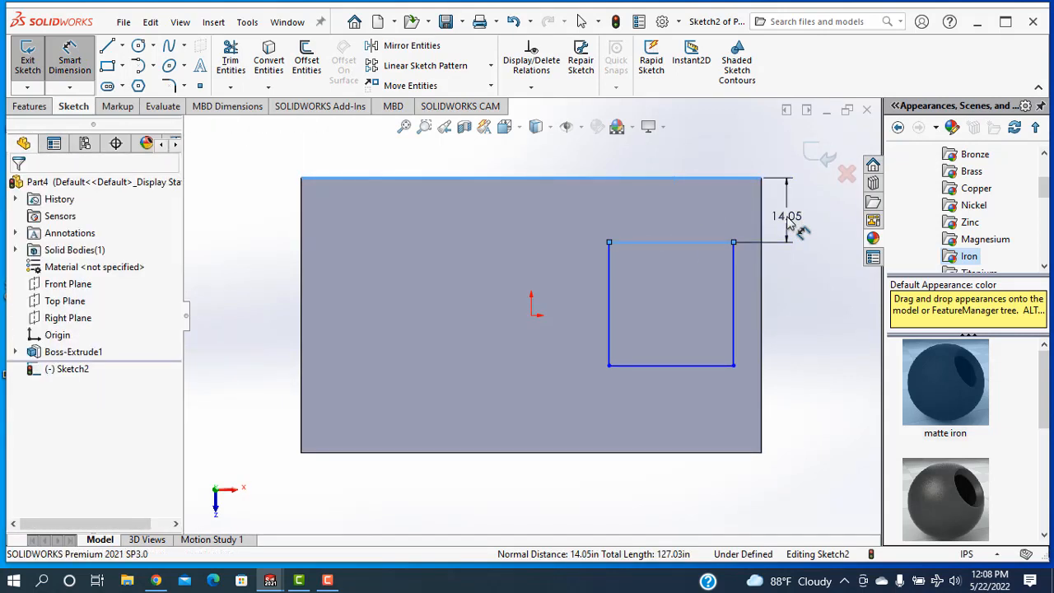
click(788, 222)
text(15)
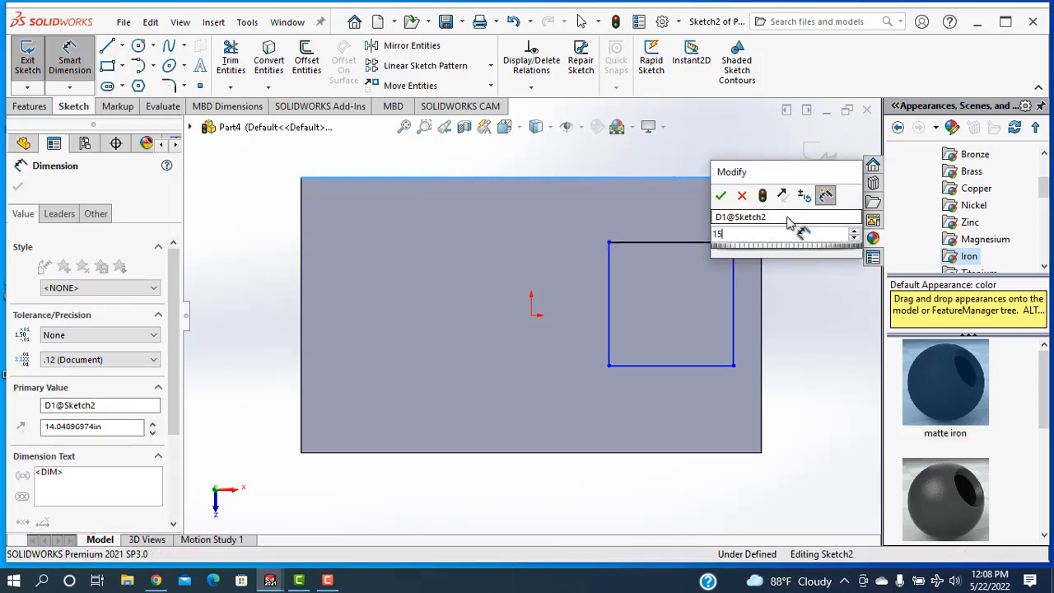
key(Return)
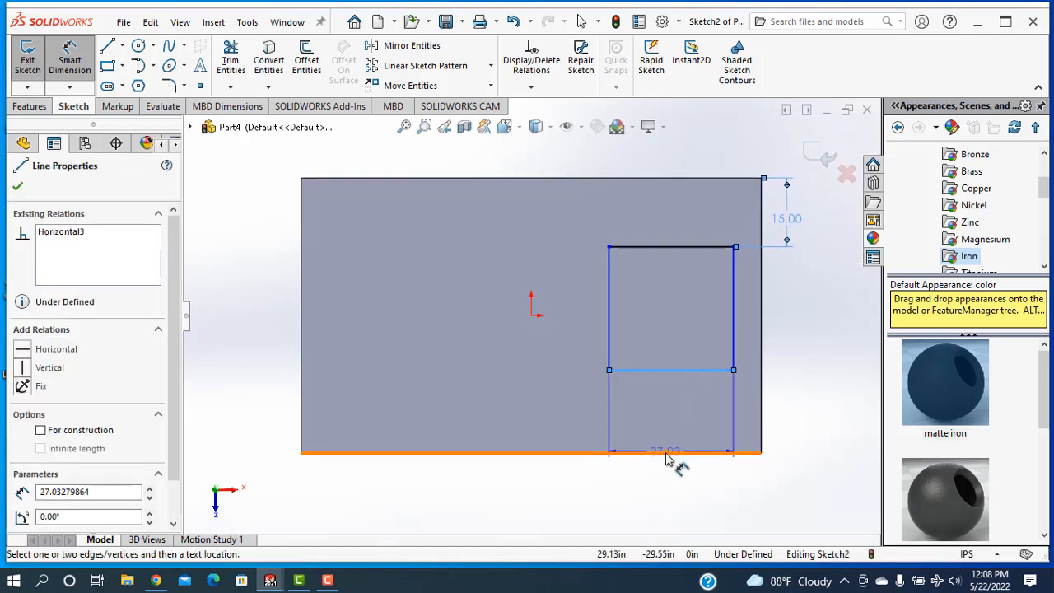
- Dimension the distance from the rectangle's front side to the plate's front edge as 15 in
click(681, 451)
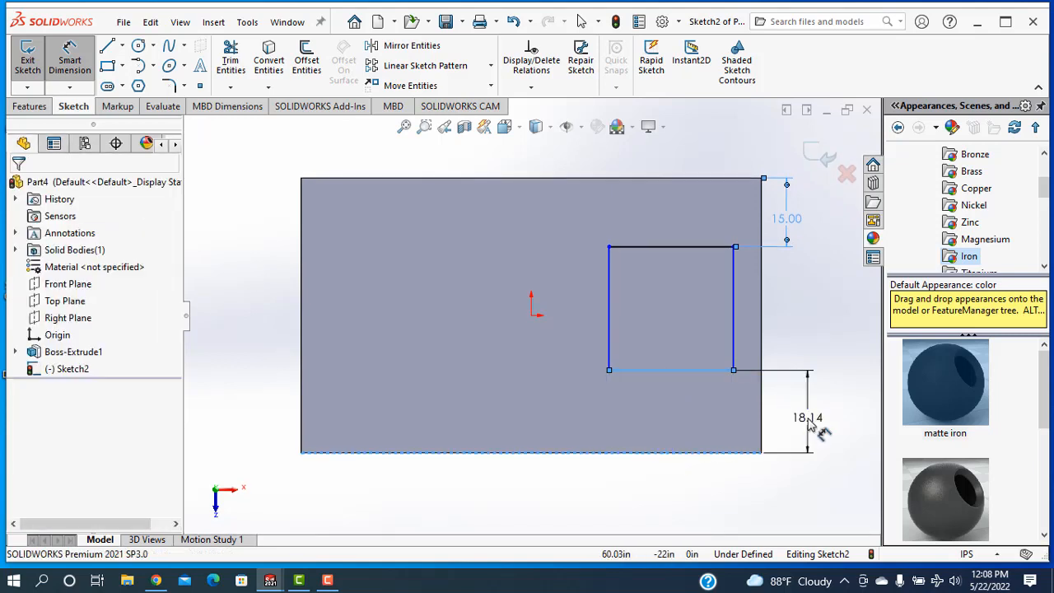
click(810, 424)
text(15)
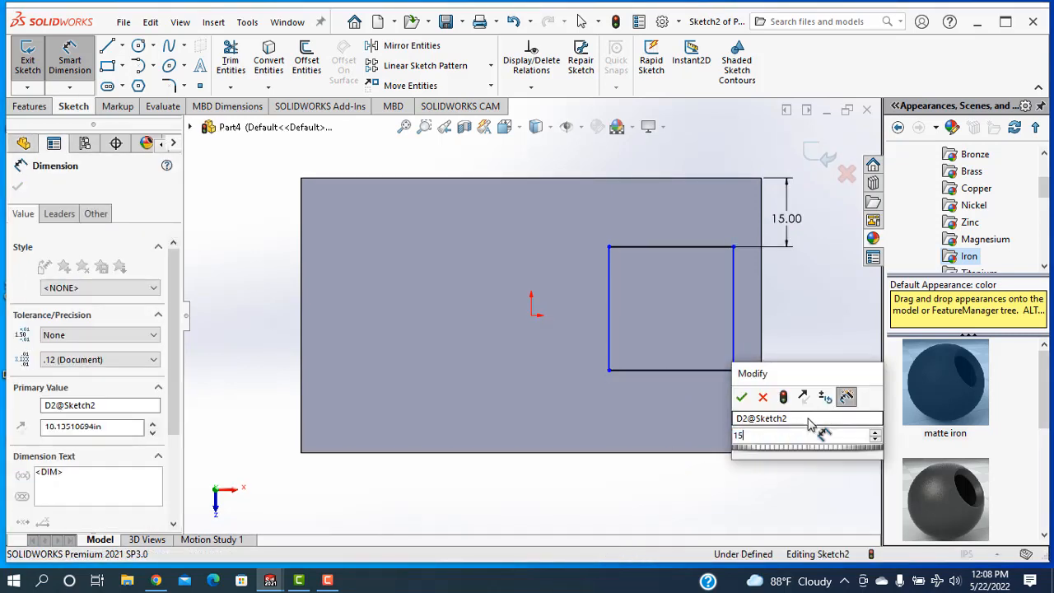
key(Return)
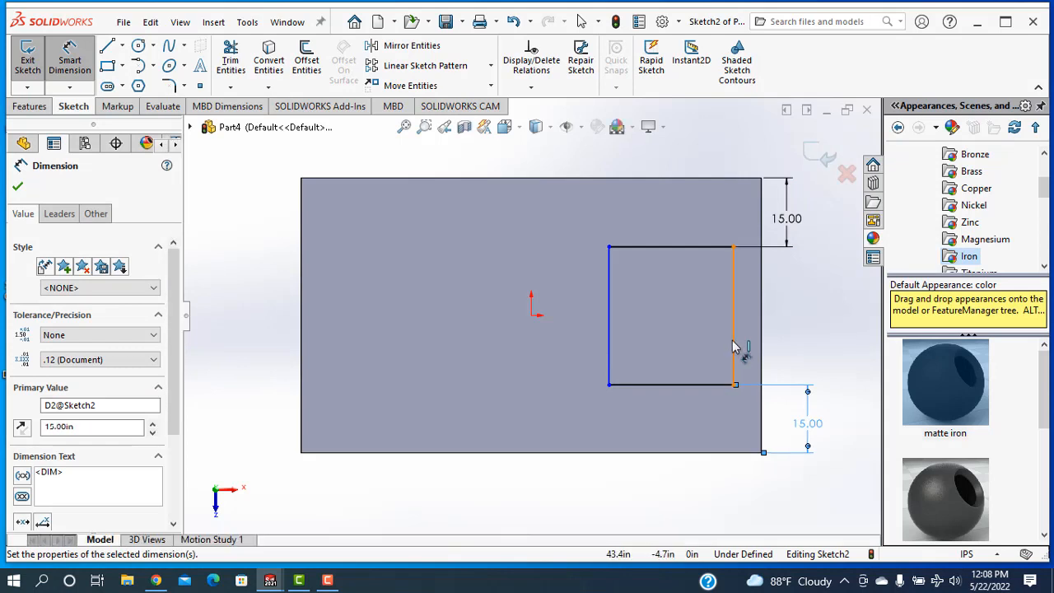
- Dimension the distance between the rectangle's right side and the plate's right edge as 10 in
click(760, 362)
click(762, 198)
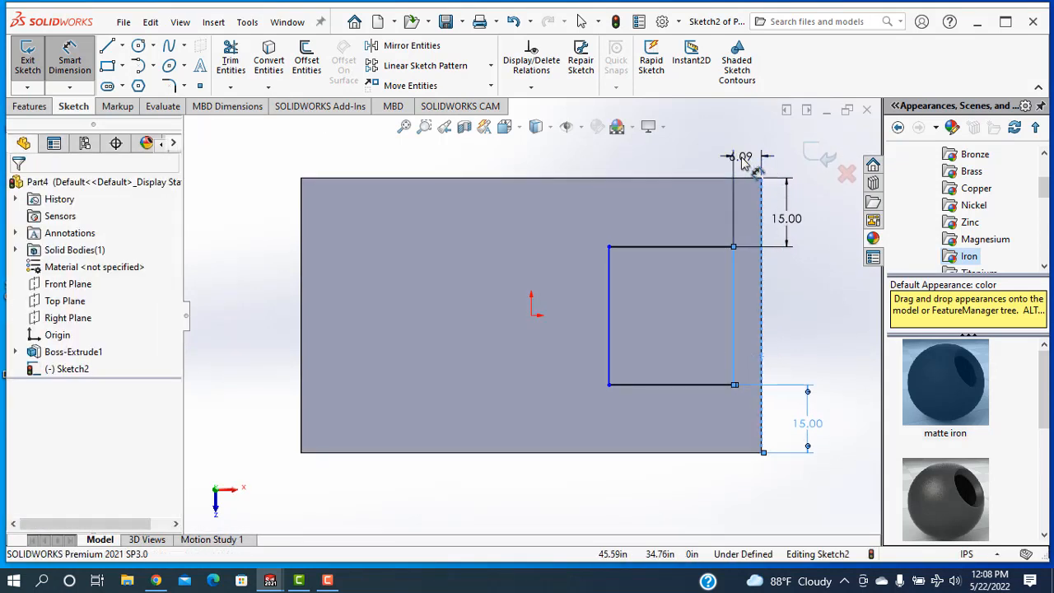
click(744, 161)
text(10)
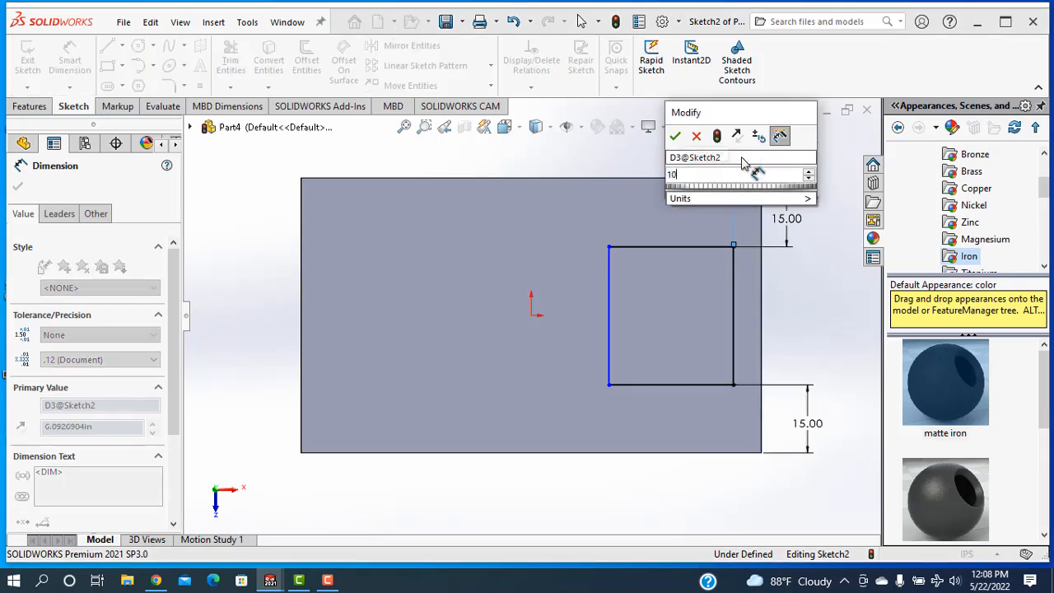
key(Return)
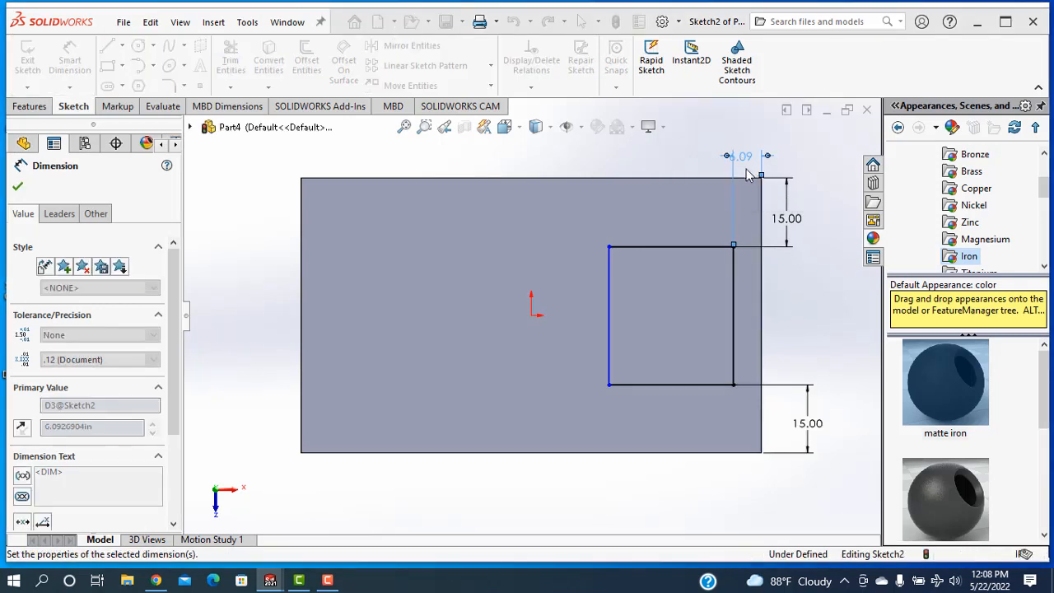
- Dimension the width of the rectangle as 30 in along its front side
click(657, 502)
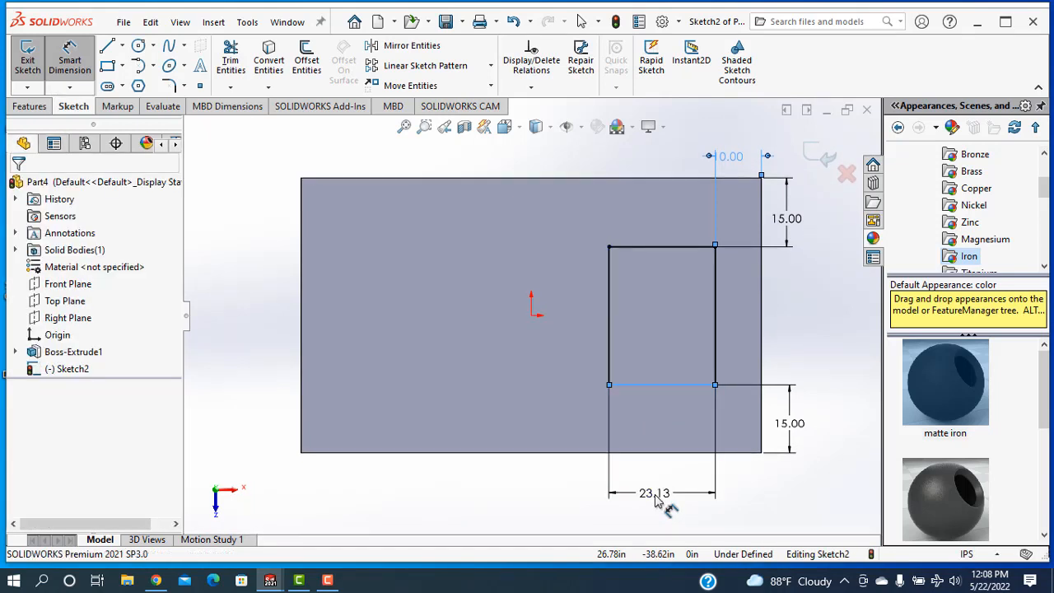
click(656, 498)
text(30)
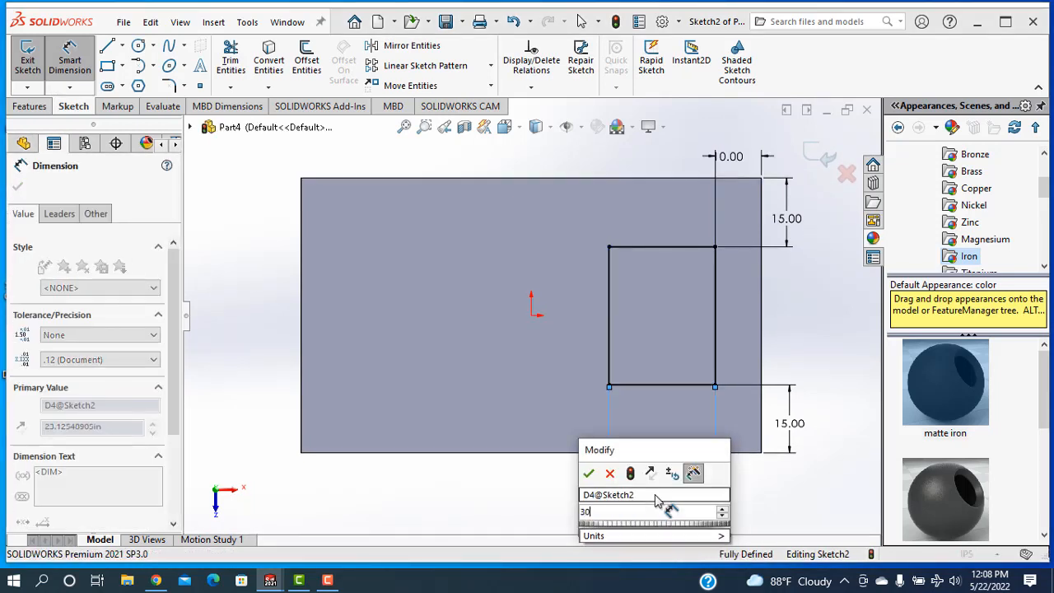
key(Return)
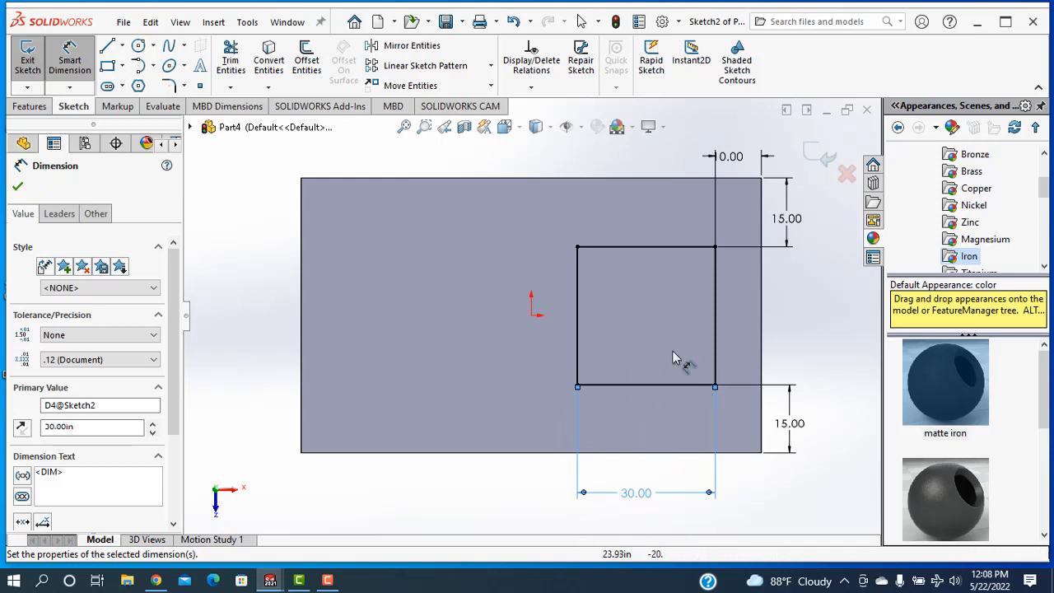
- Finish the sketch and extrude the rectangle 40 in upward from the plate with the Blind end condition
click(811, 148)
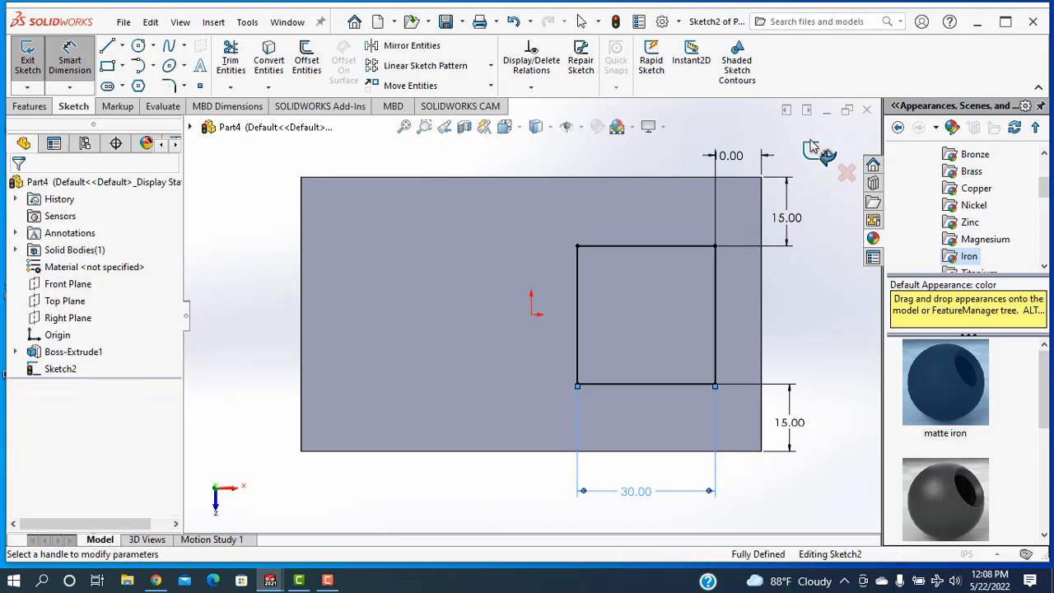
click(811, 148)
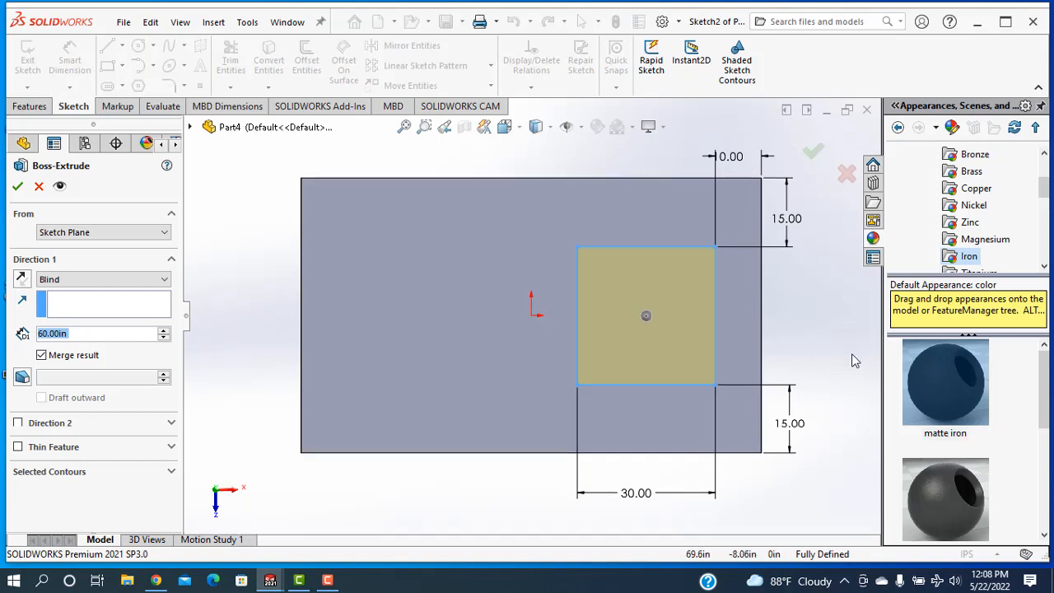
double_click(61, 334)
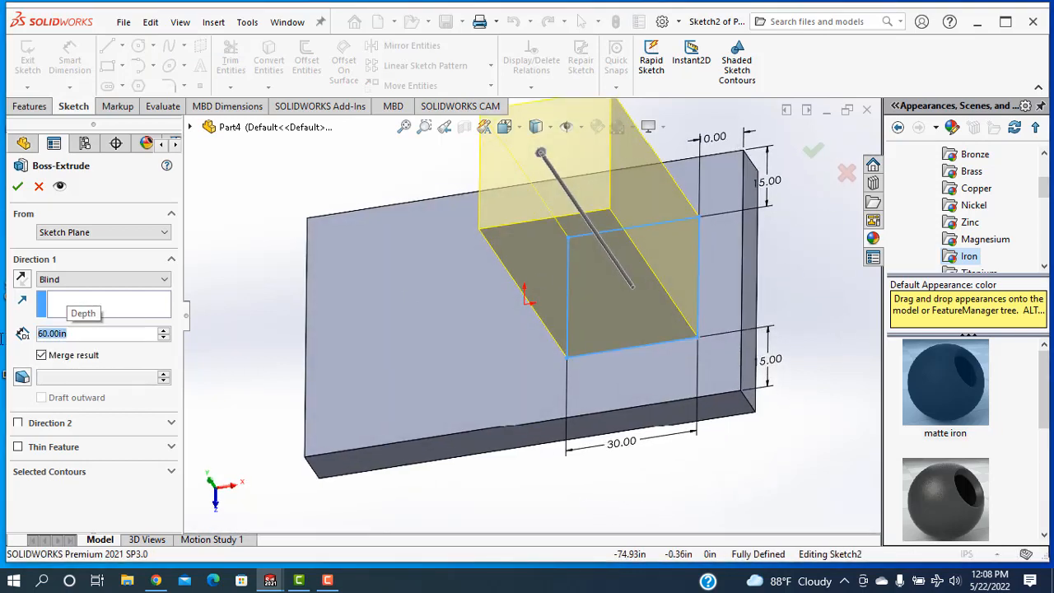
text(40)
key(Return)
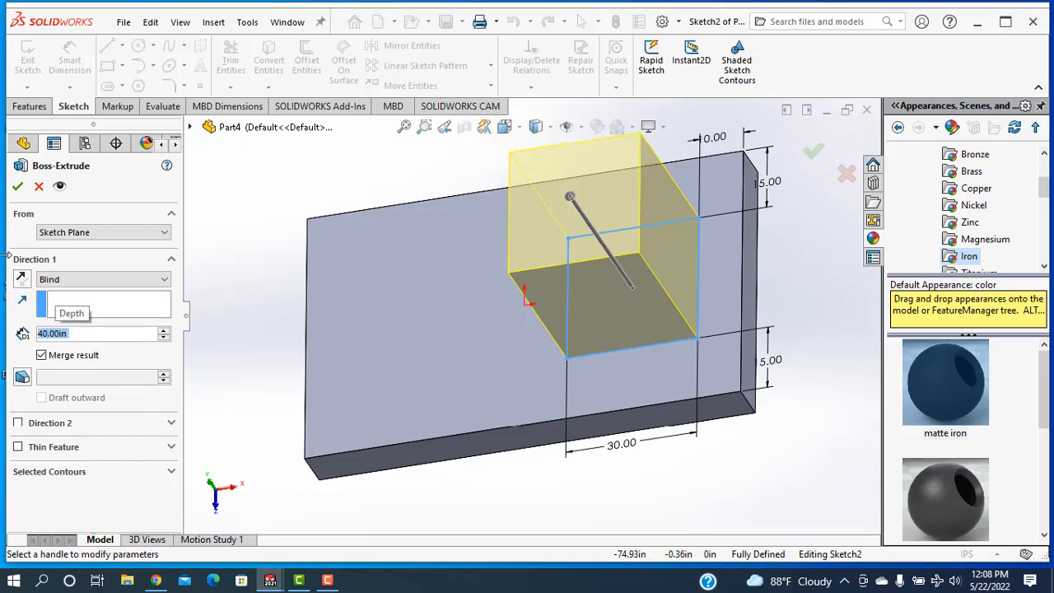
click(18, 186)
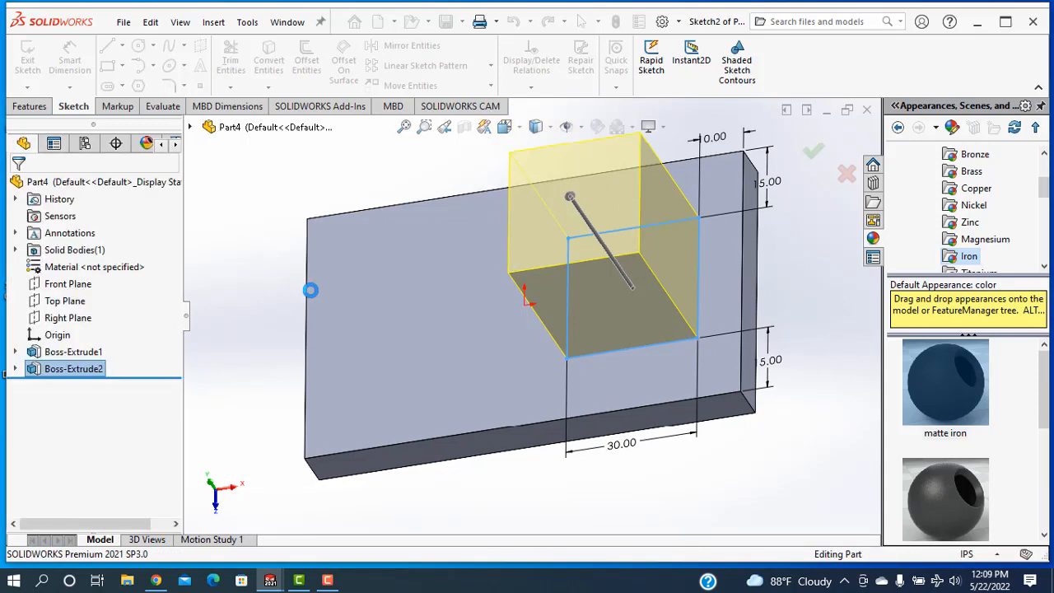
click(228, 292)
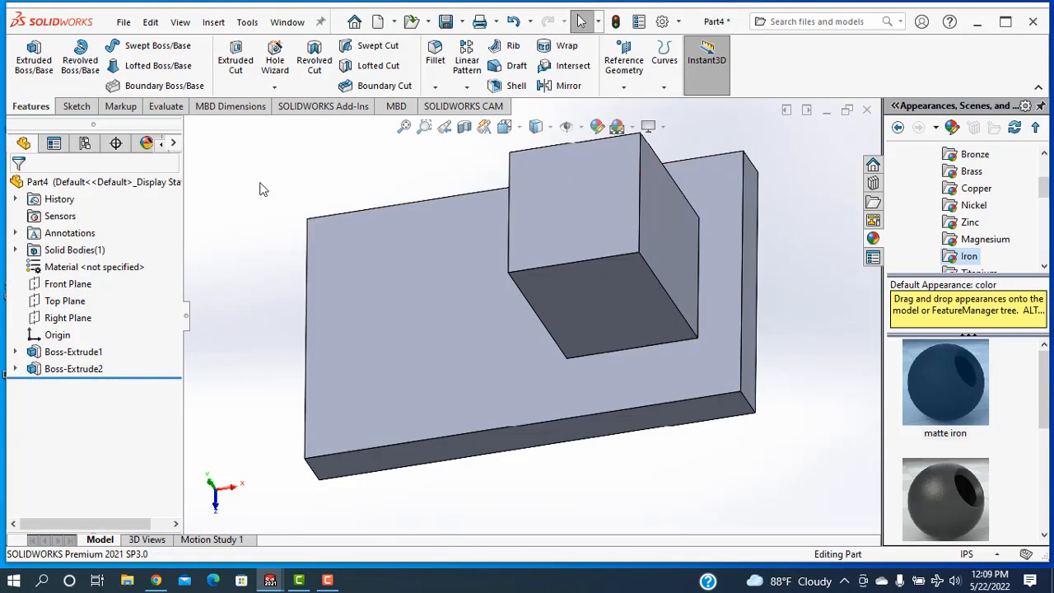
- Sketch a sloping line on the Front Plane from the plate's upper left corner to the block's upper left corner and finish the sketch
click(58, 284)
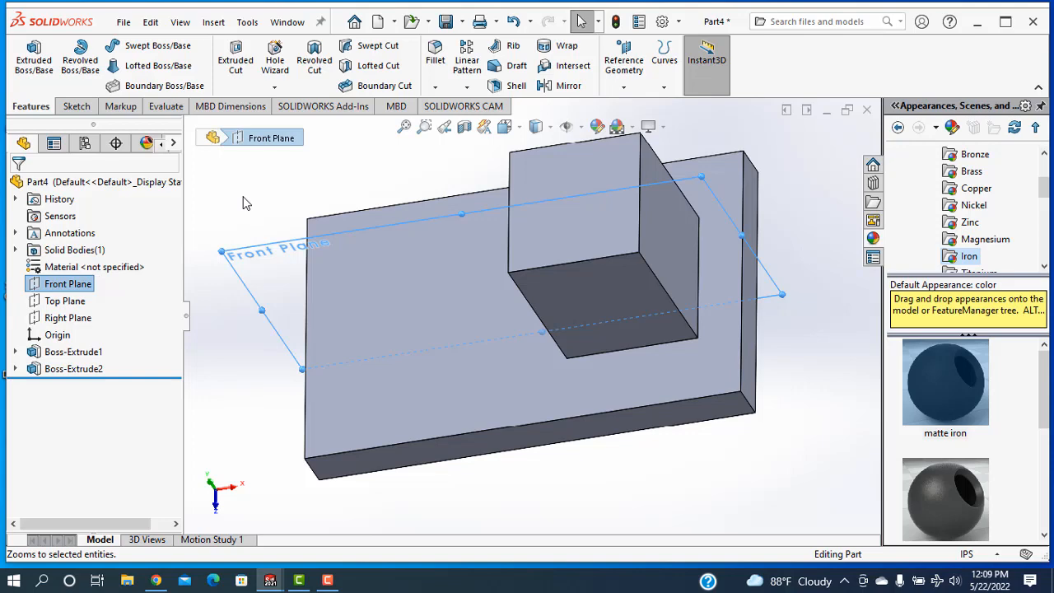
key(ctrl+8)
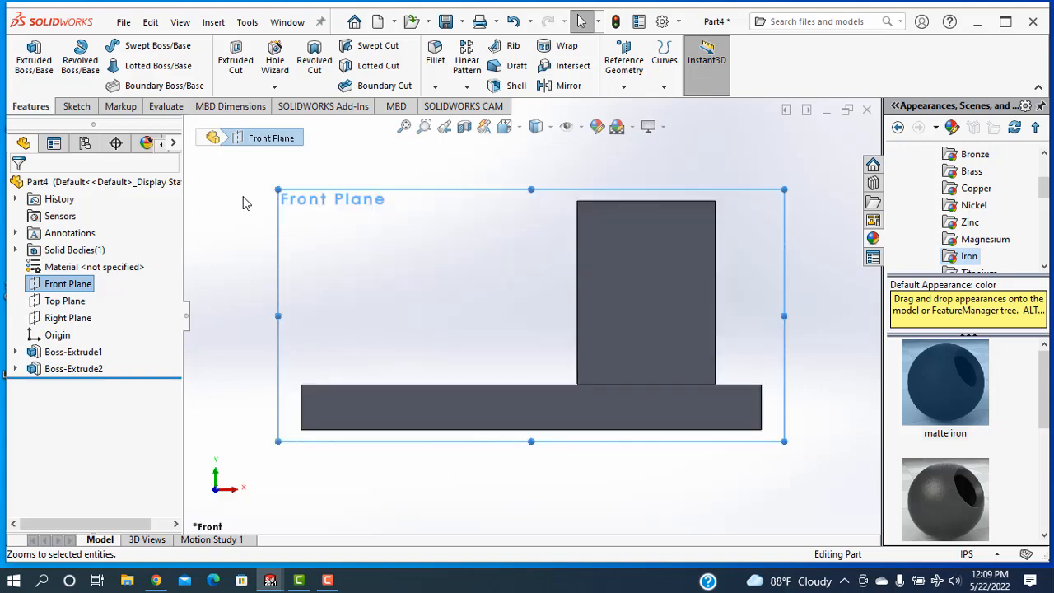
click(76, 106)
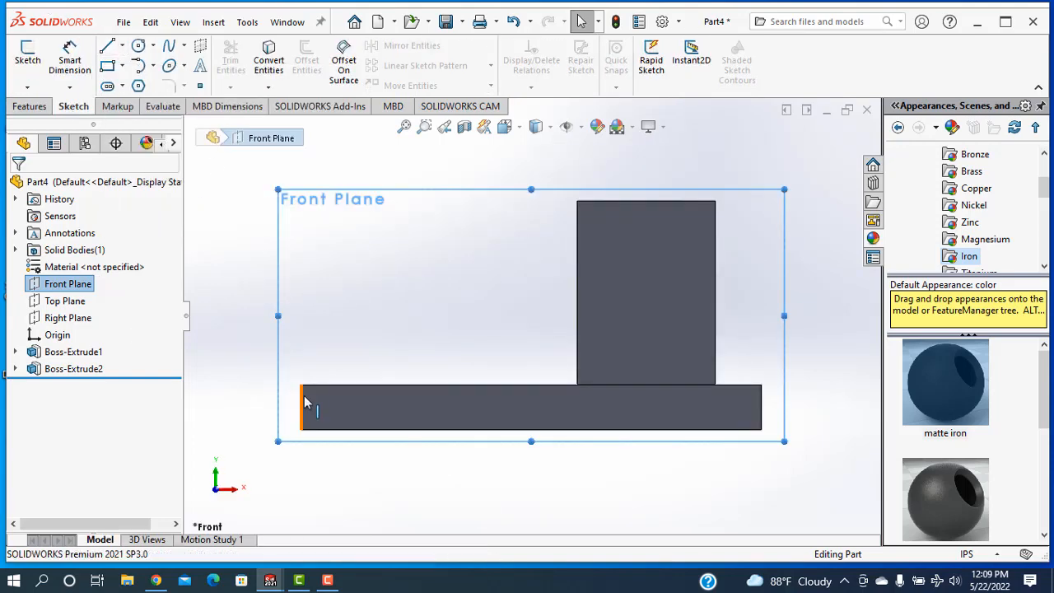
key(l)
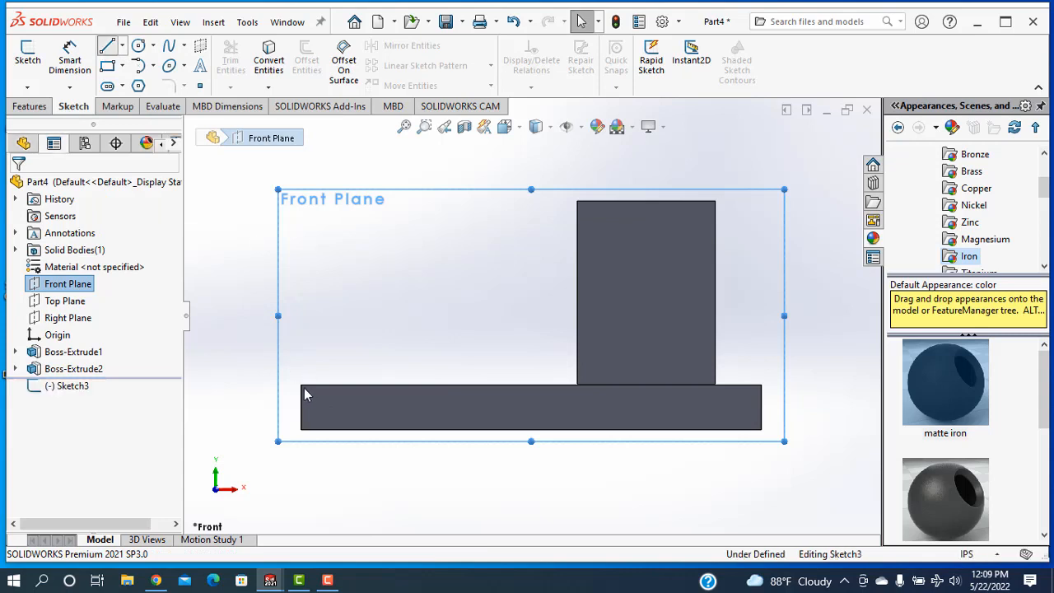
click(301, 385)
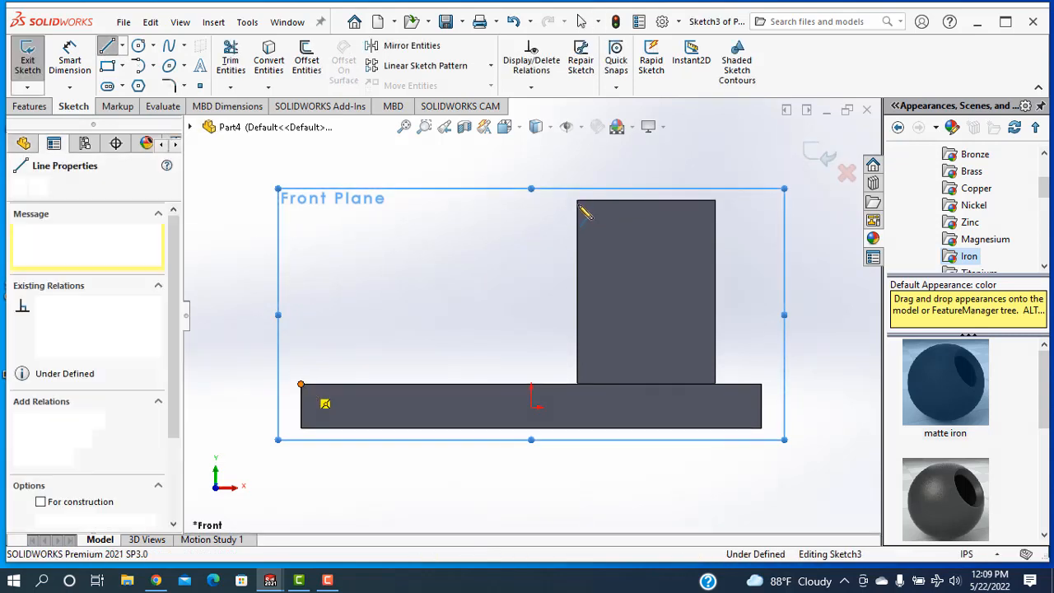
double_click(577, 200)
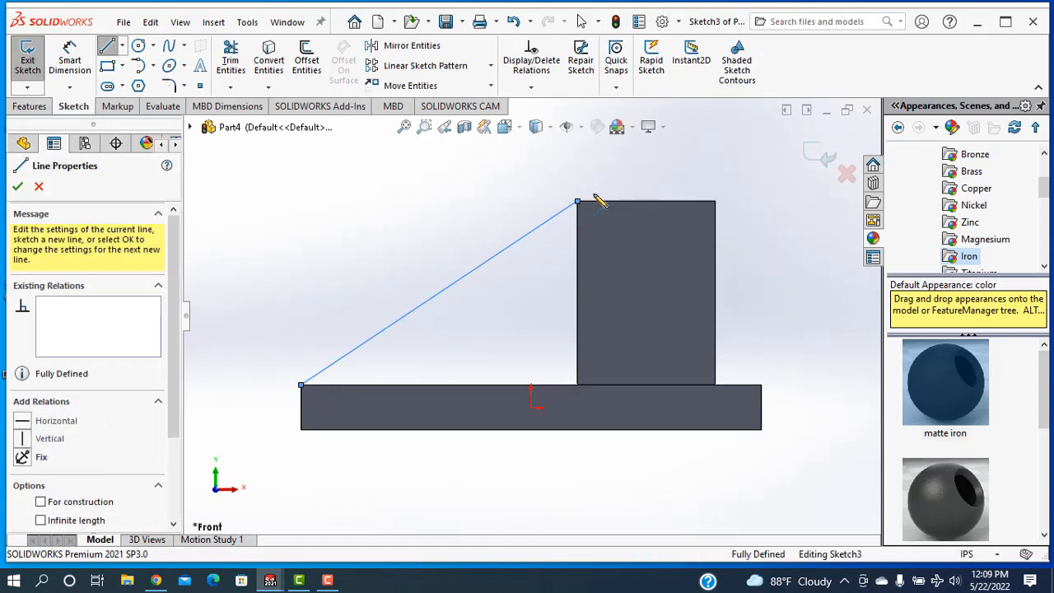
click(822, 161)
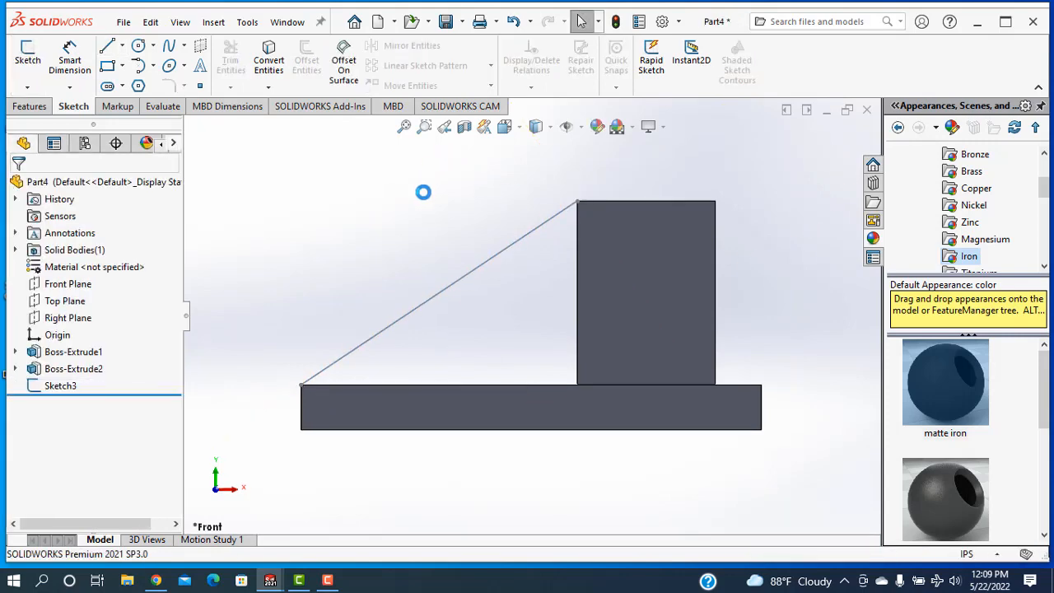
- Create a rib from the sloping line with a thickness of 10 in on both sides
click(39, 111)
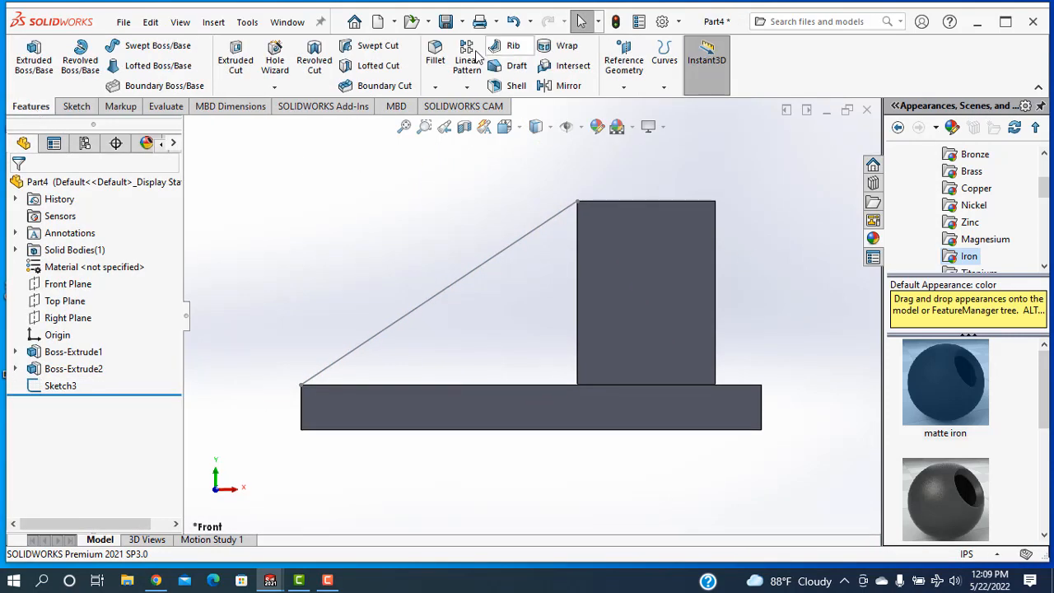
click(508, 46)
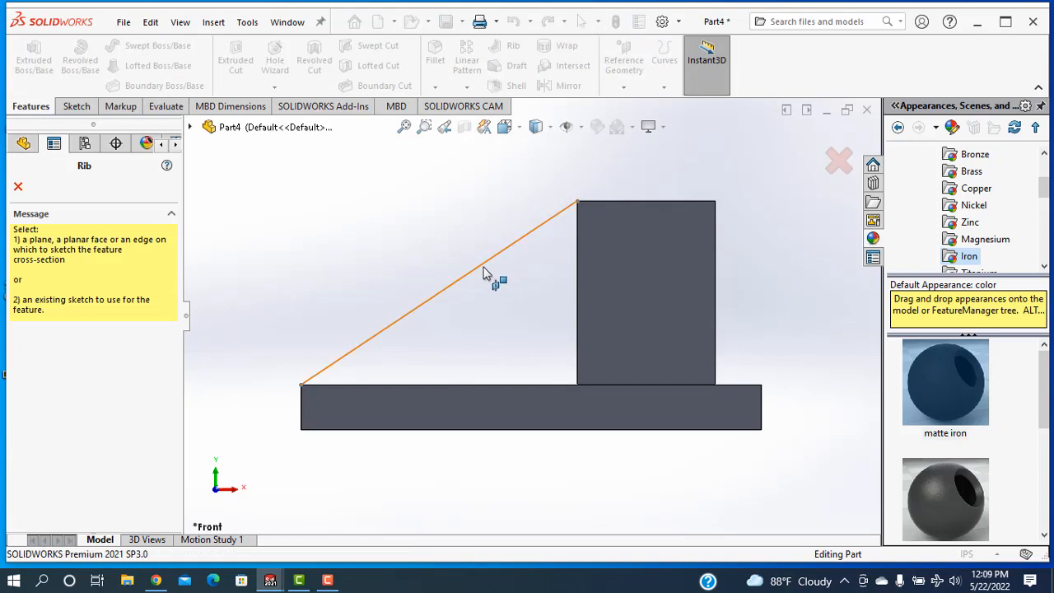
click(483, 269)
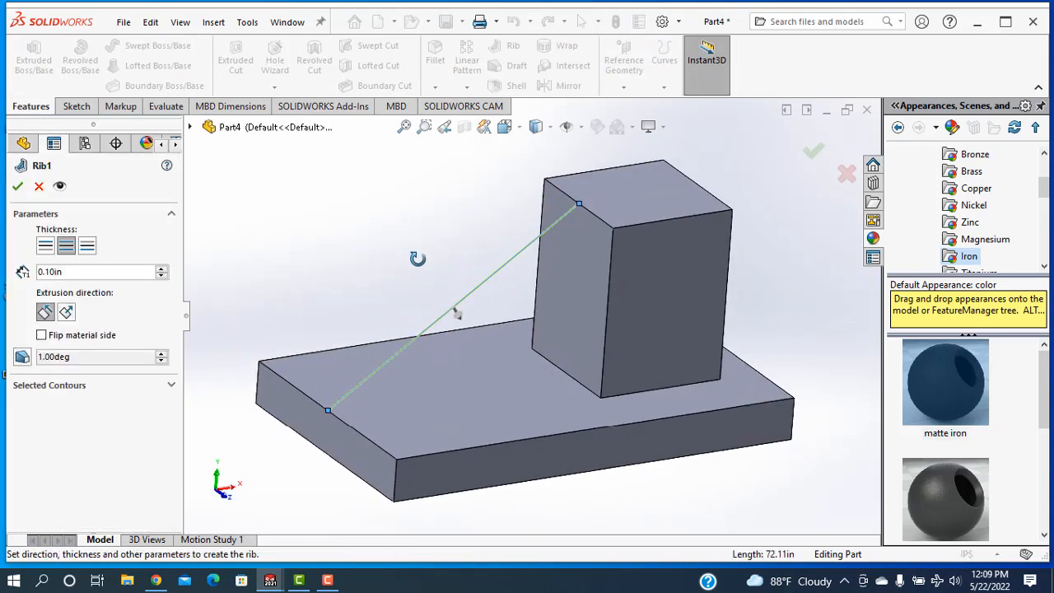
click(74, 274)
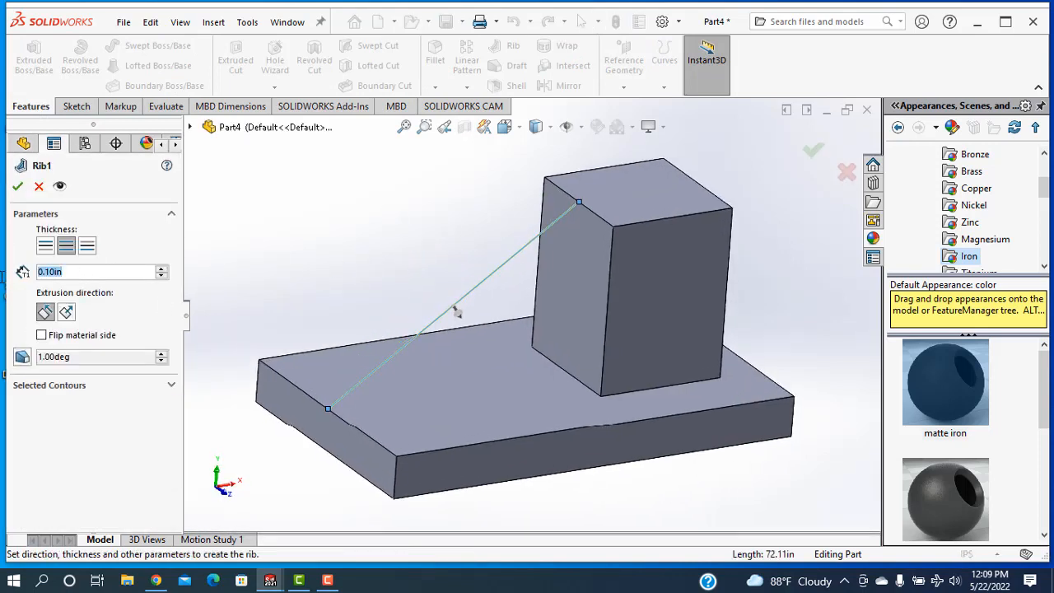
text(10)
key(Return)
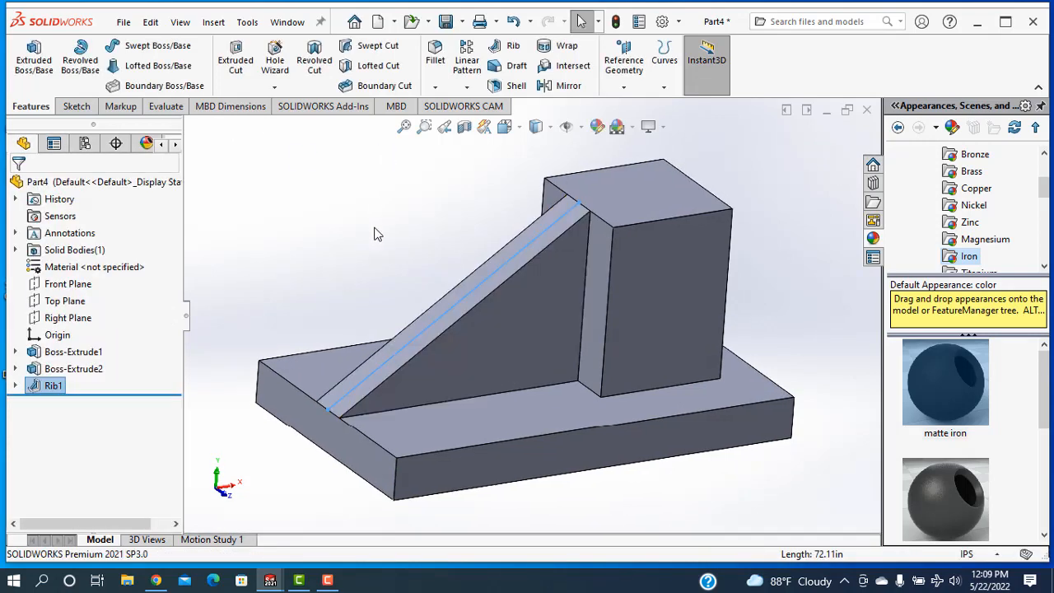
- Switch the model's display style to Hidden Lines Visible
click(536, 126)
click(538, 216)
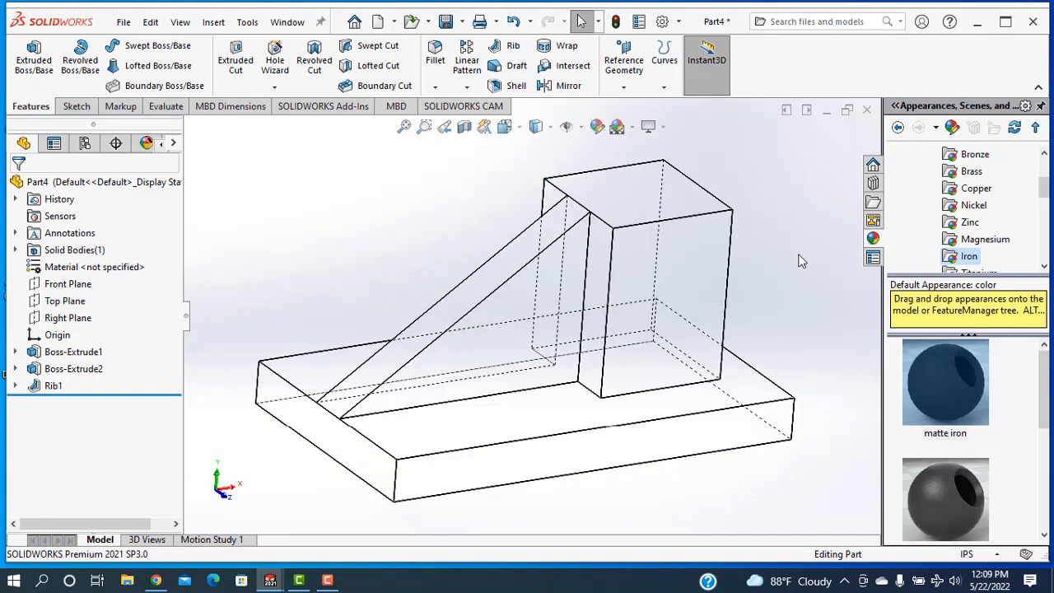
middle_drag(762, 265, 771, 313)
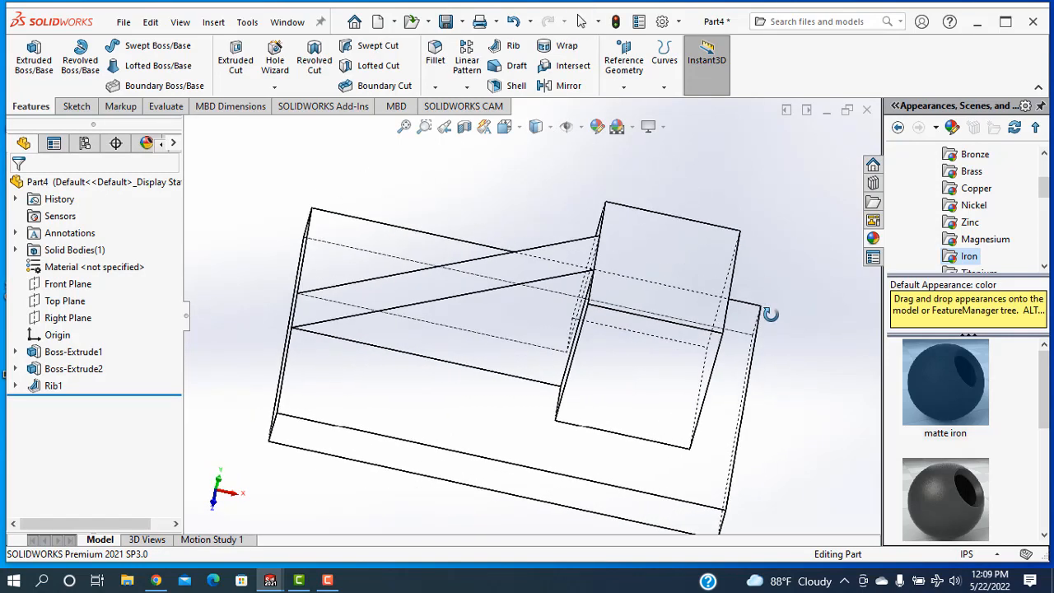
- Start an extruded boss on the block's top face, sketch a centred circle of radius 15 in reaching its sides, and finish the sketch
click(685, 268)
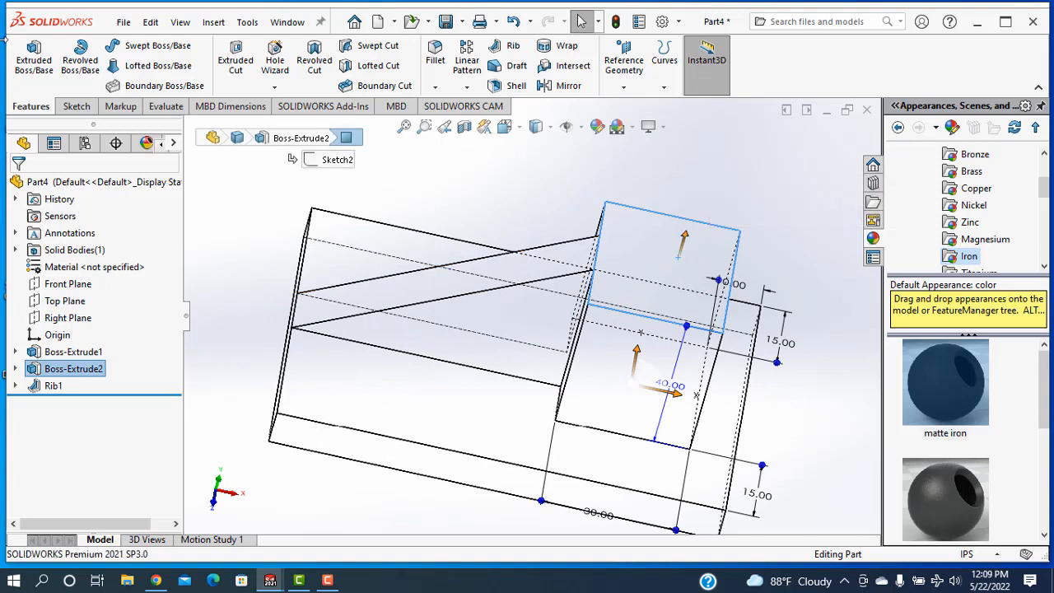
click(33, 66)
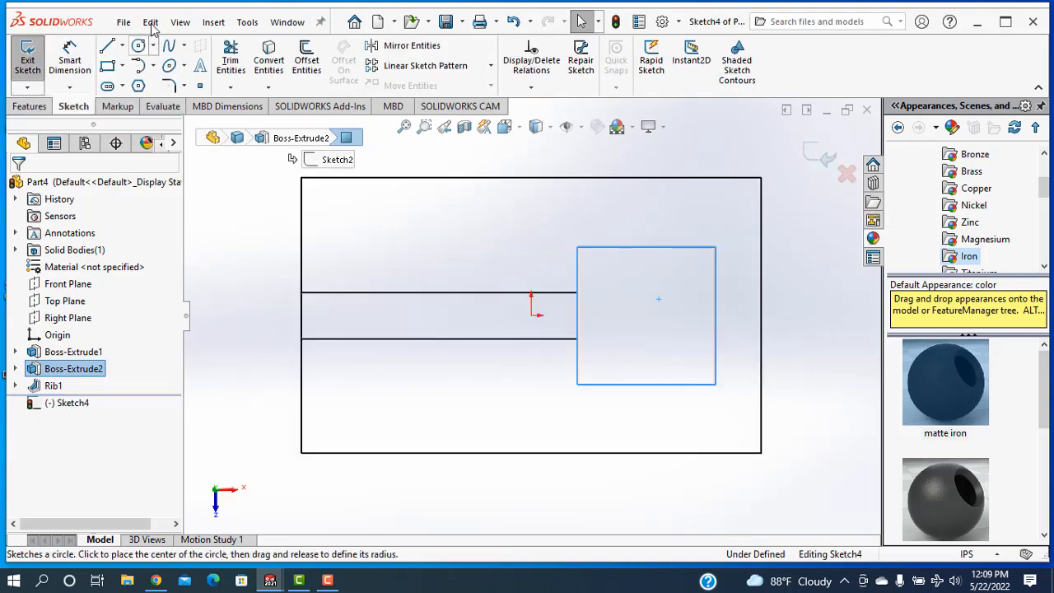
click(138, 47)
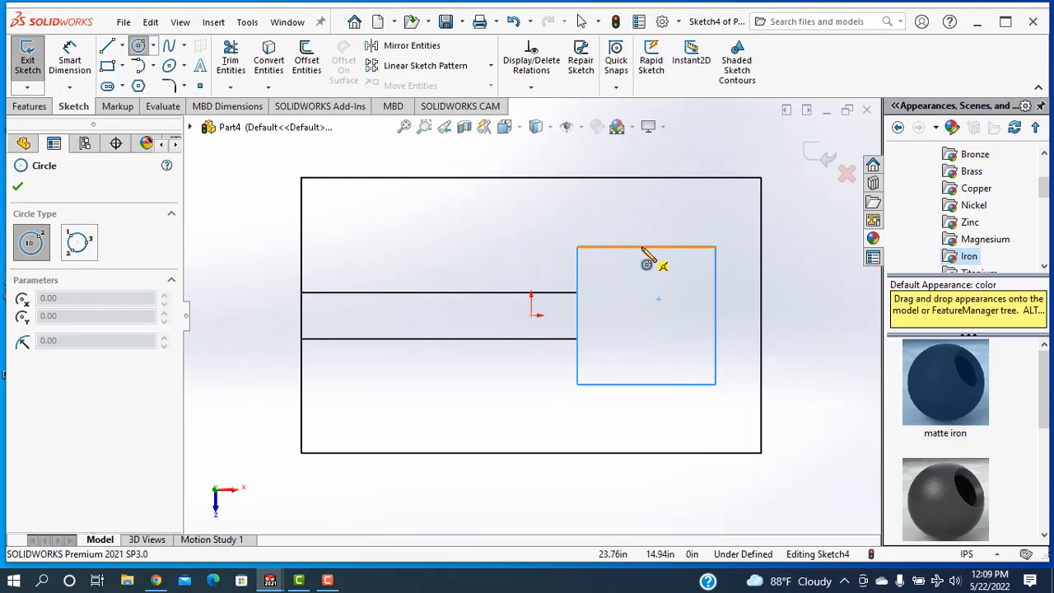
click(646, 315)
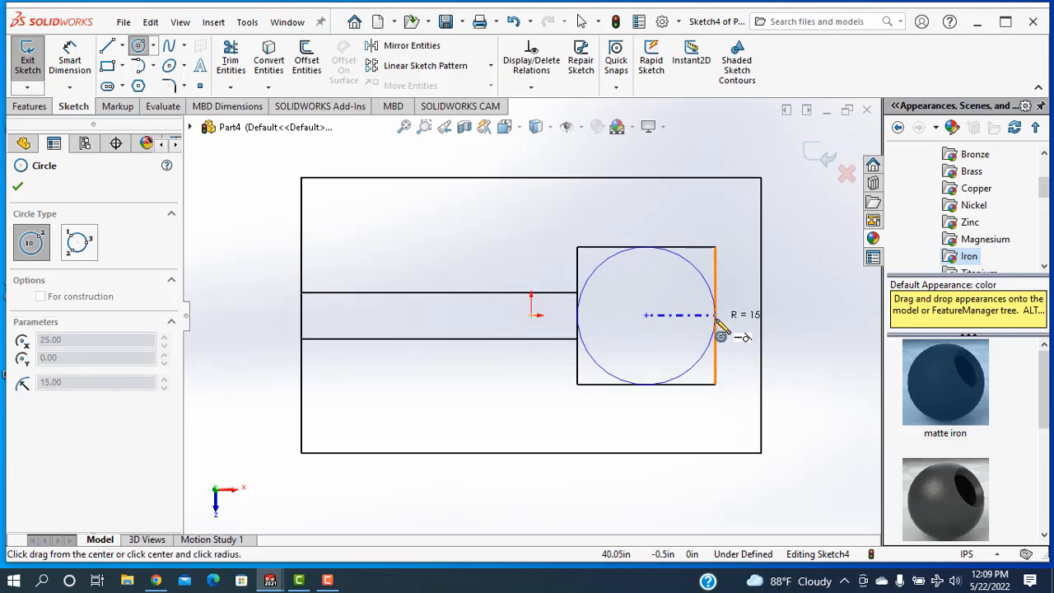
click(715, 330)
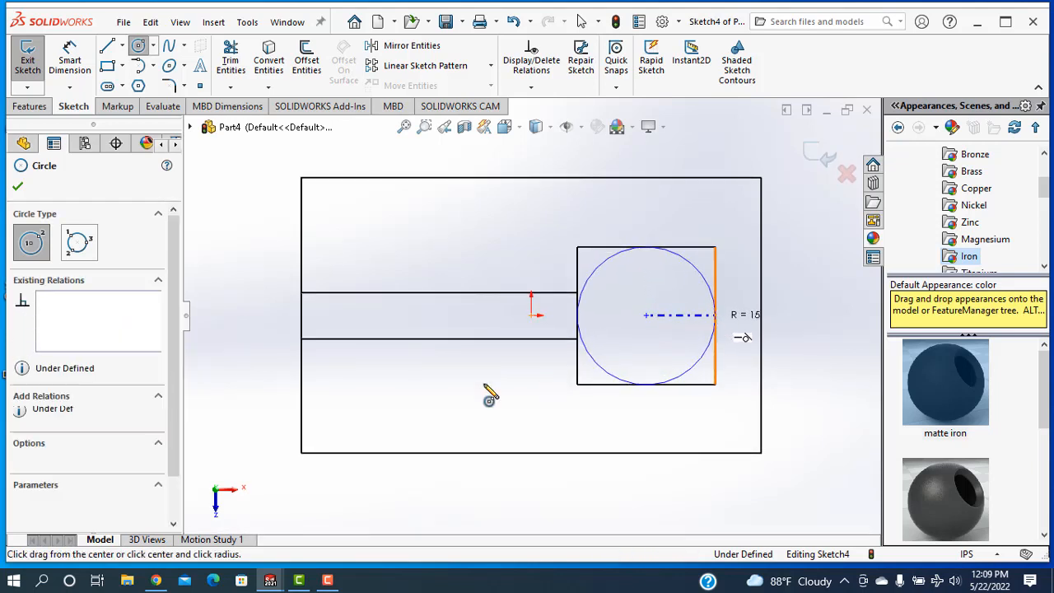
click(813, 158)
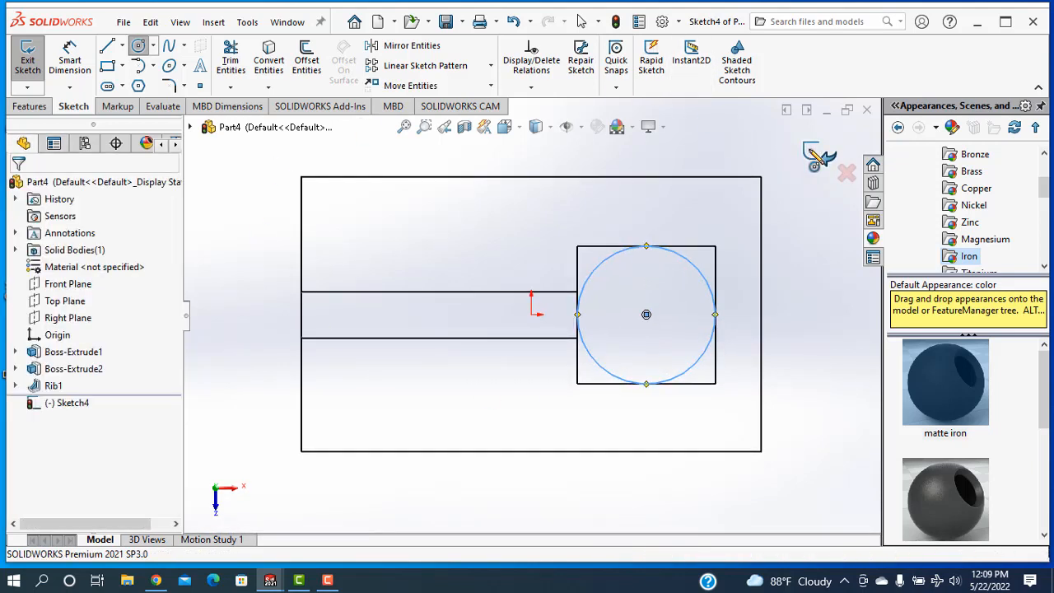
- Extrude the circle sketch 40 in blind in the reversed direction, down through the block, with the result merged
click(811, 153)
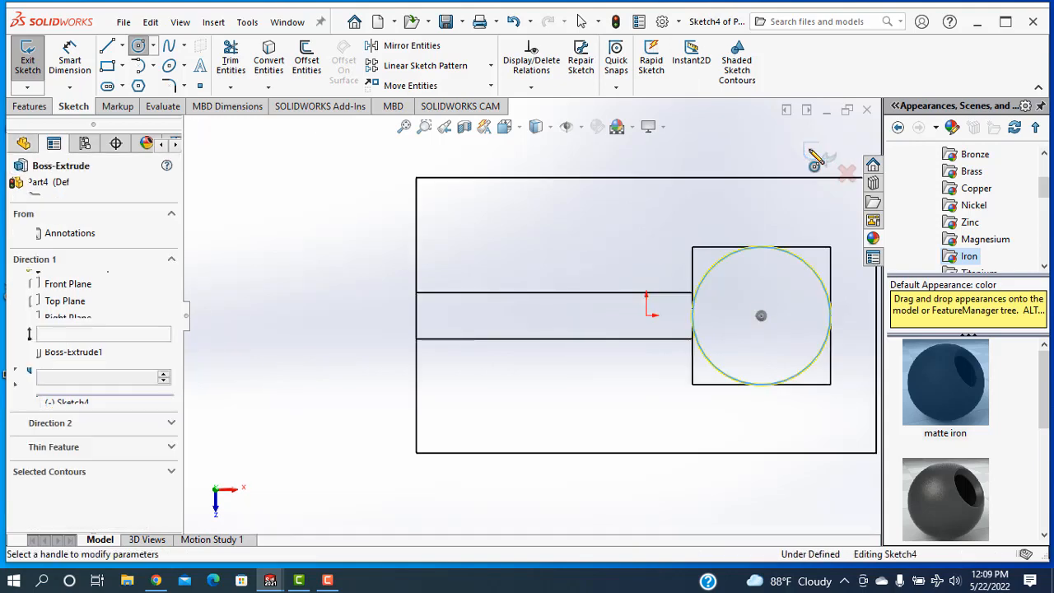
scroll(744, 421, up, 2)
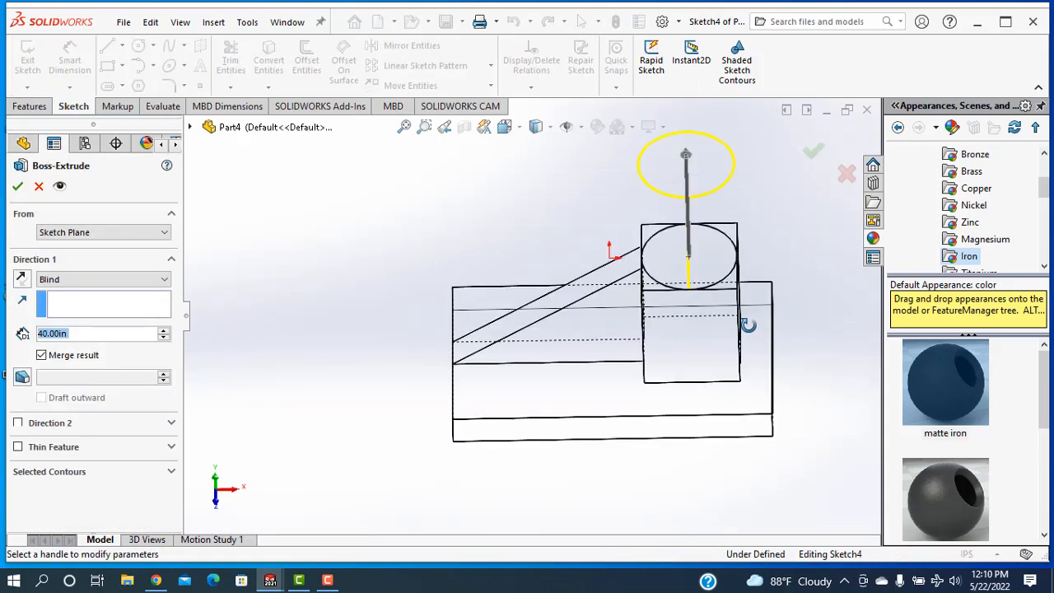
click(23, 280)
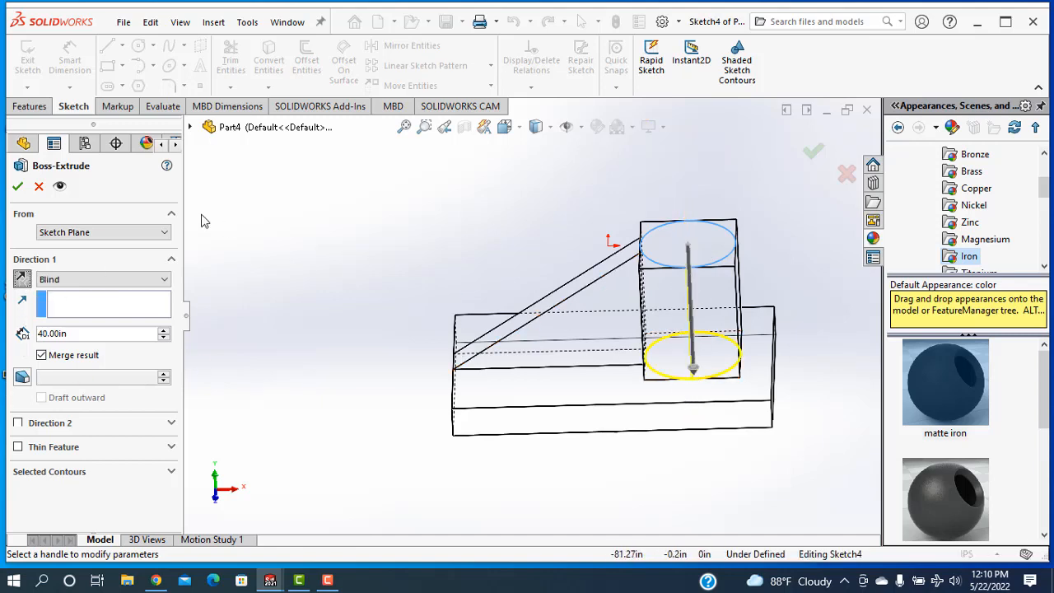
click(17, 187)
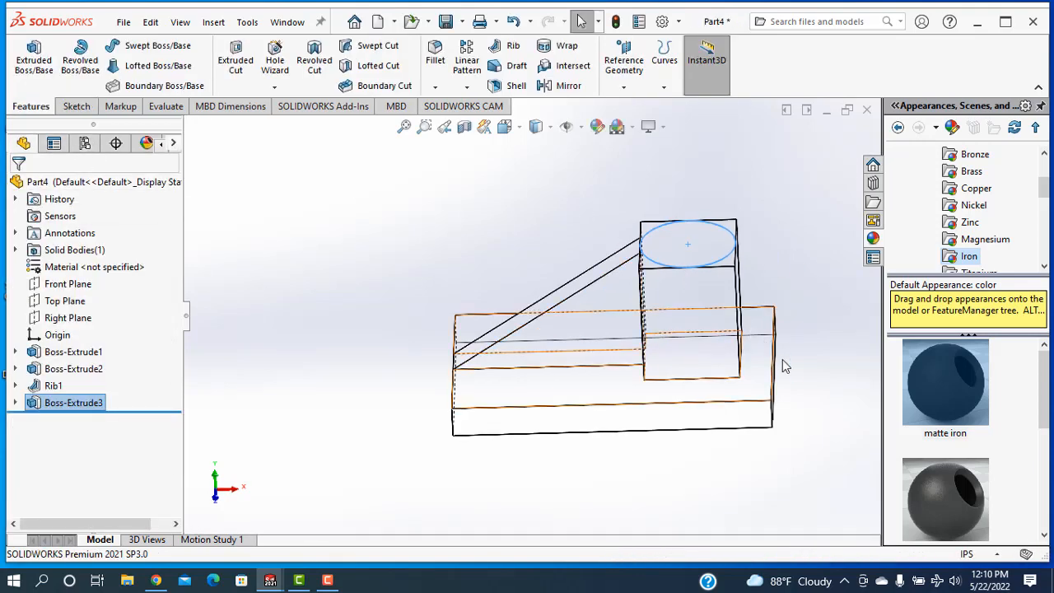
- Split the graphics area into a four-view layout of the part
middle_drag(788, 277, 819, 219)
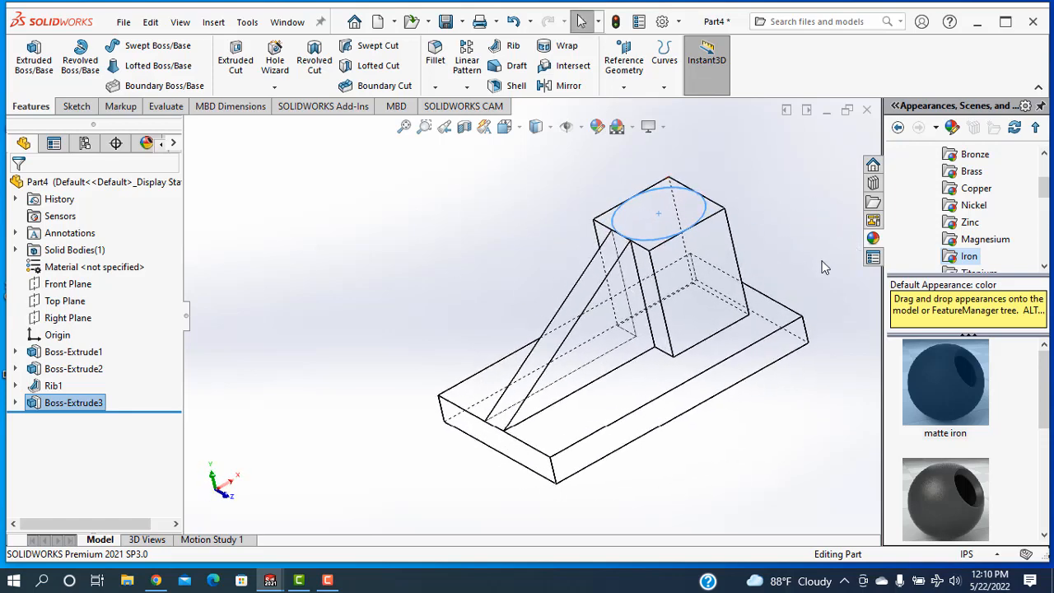
click(520, 134)
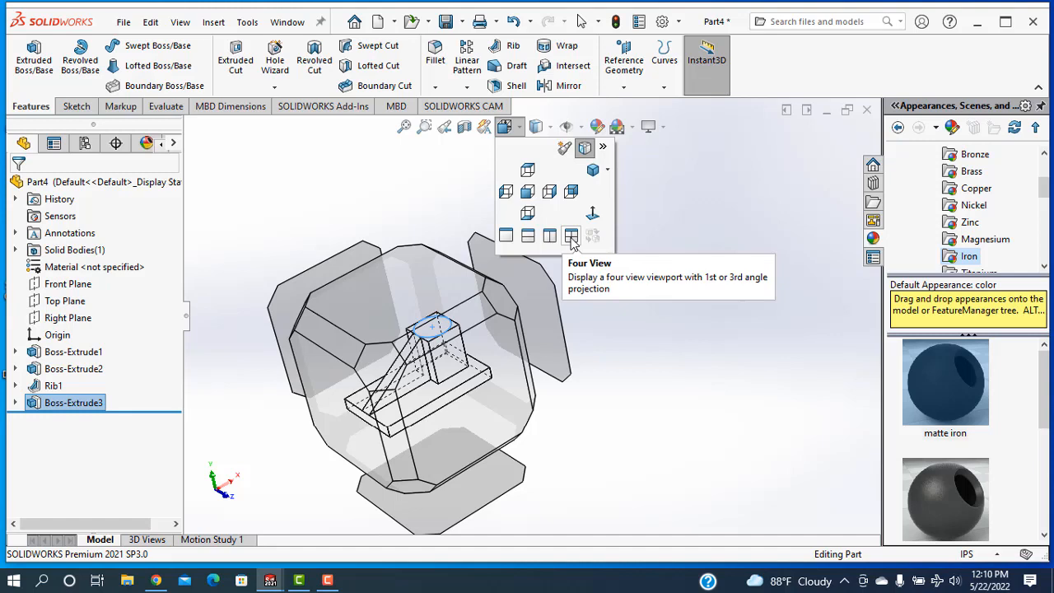
click(570, 236)
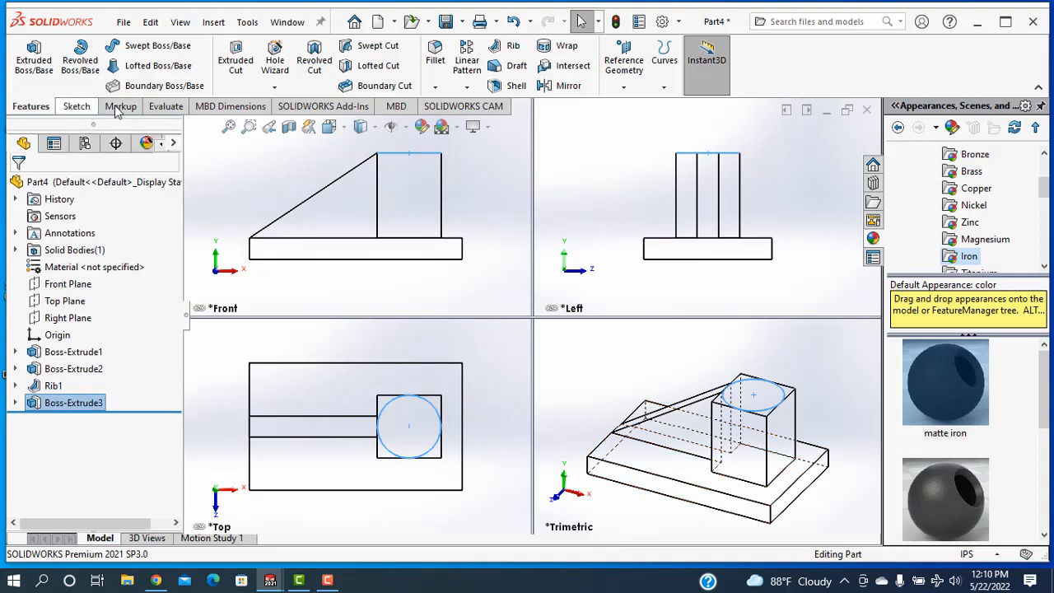
- Start the Measure tool and review the part's mass properties report before closing the report
click(173, 109)
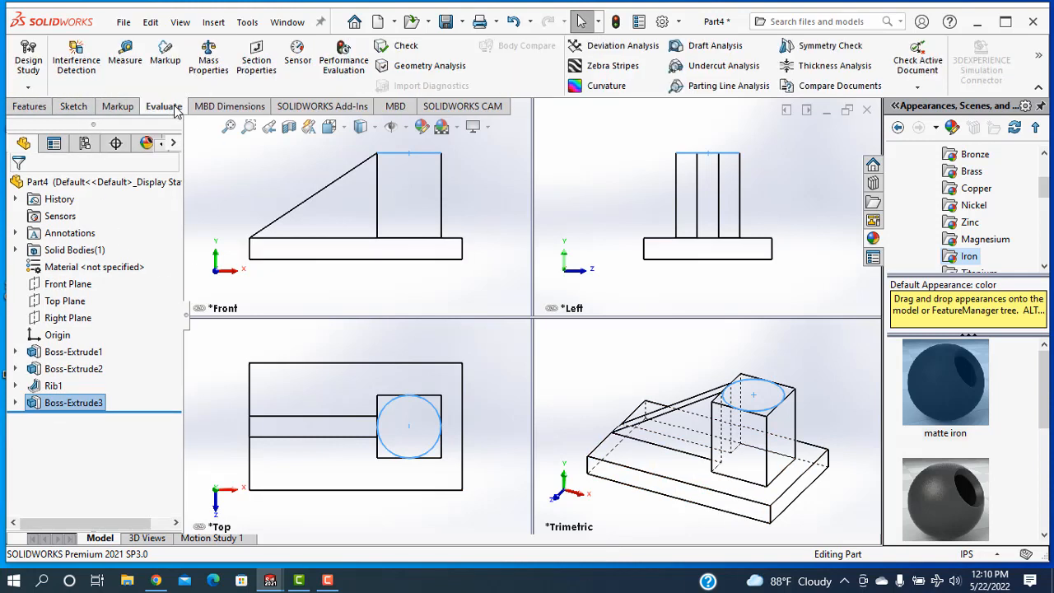
click(123, 62)
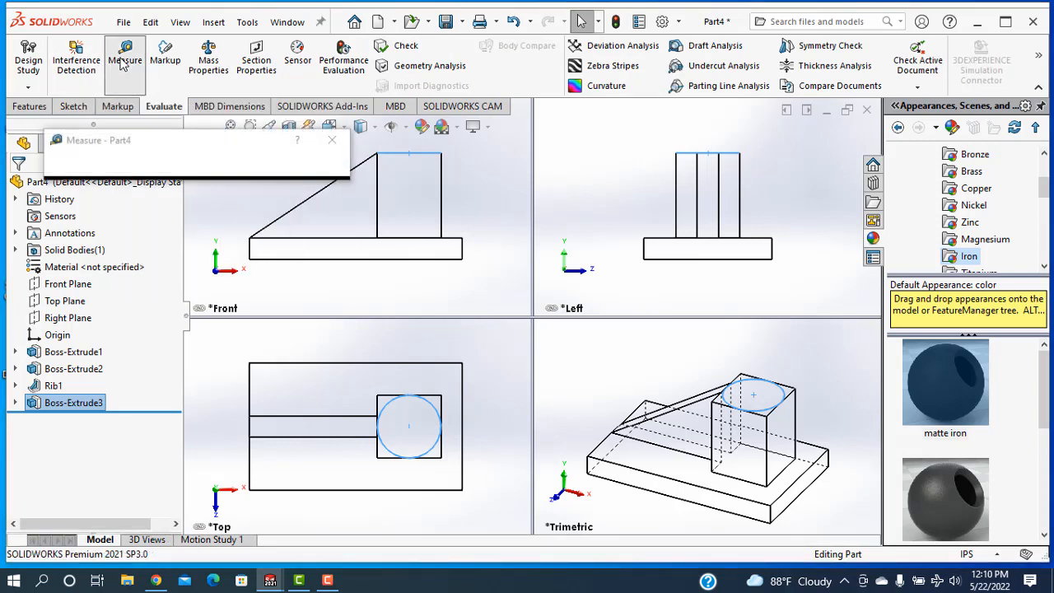
click(211, 58)
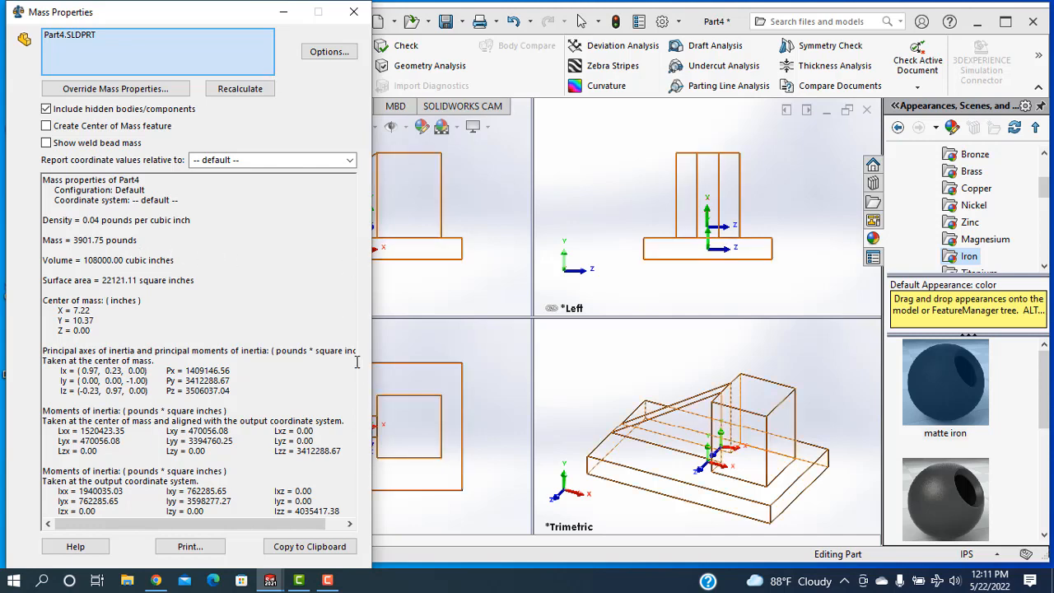
click(353, 11)
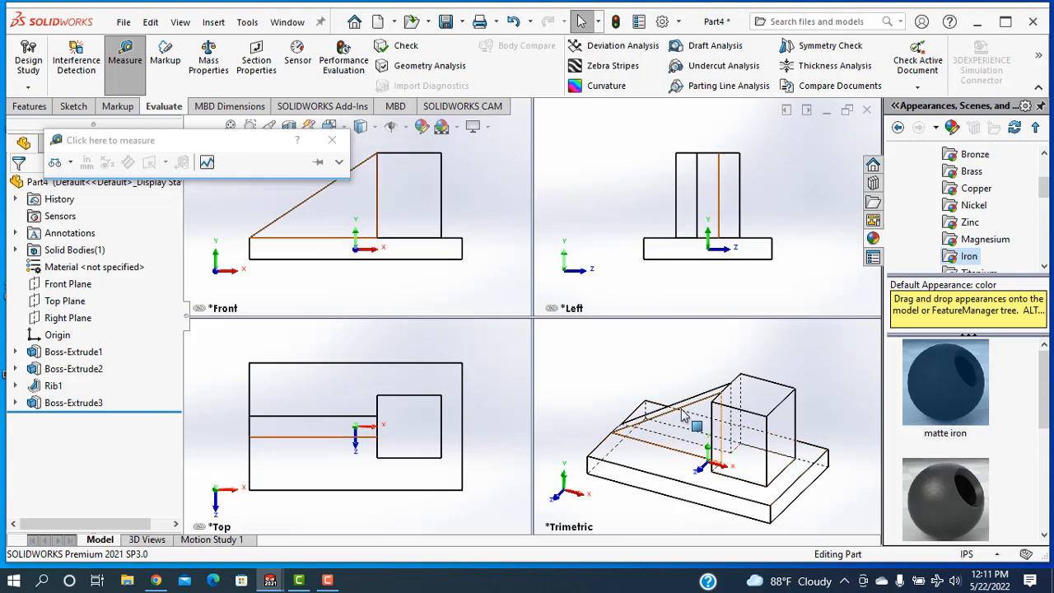
- Measure the base plate's front face, close Measure, and select the block's front face to inspect its dimensions
click(460, 259)
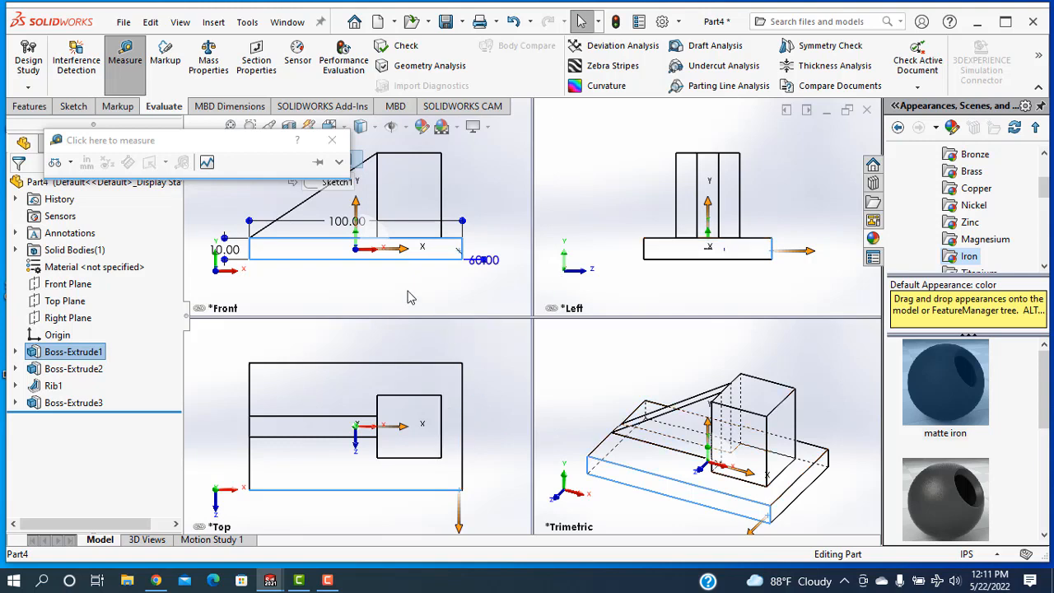
click(333, 144)
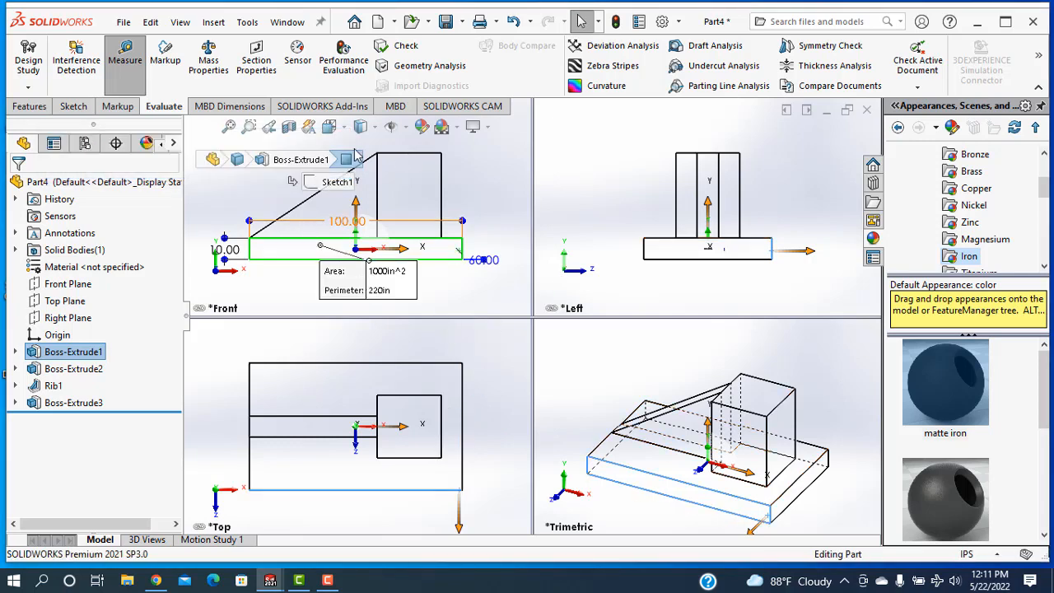
click(405, 188)
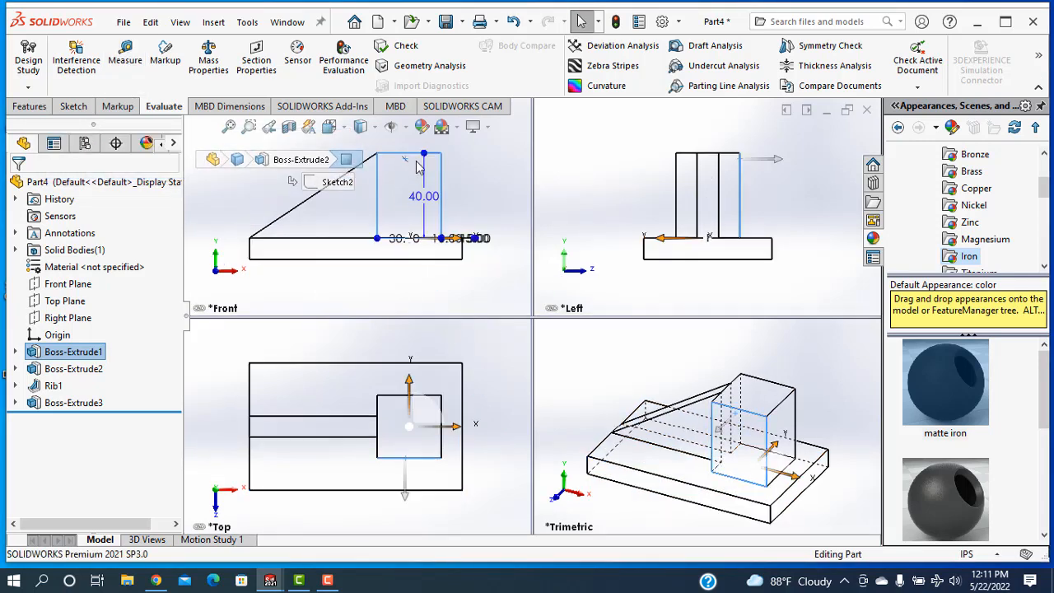